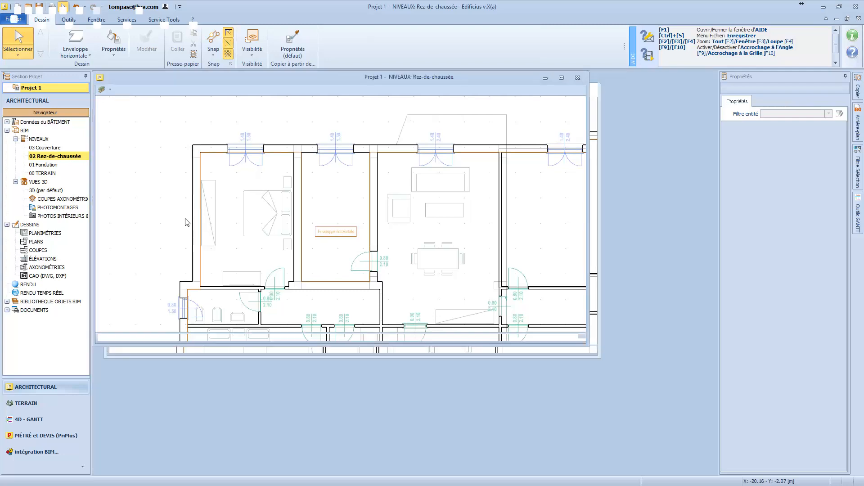
# Move the ground-floor plan window off the 3D view and shrink it from its upper-left corner.
pyautogui.press('alt')
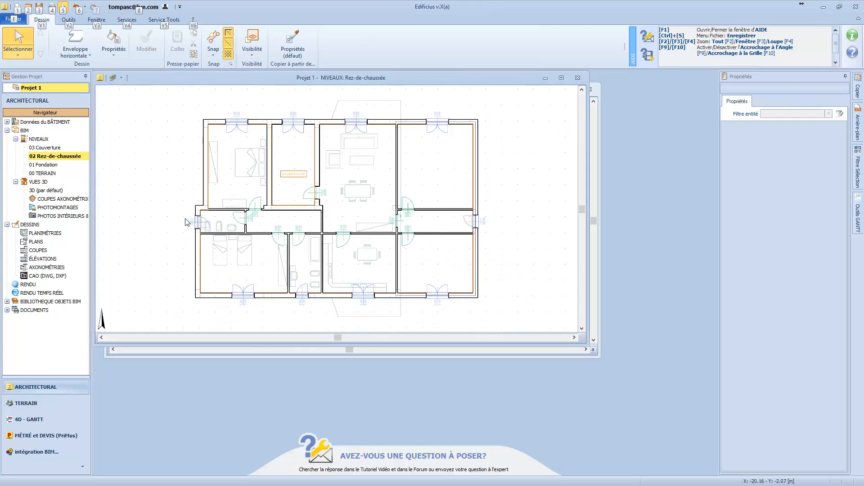
pyautogui.press('alt')
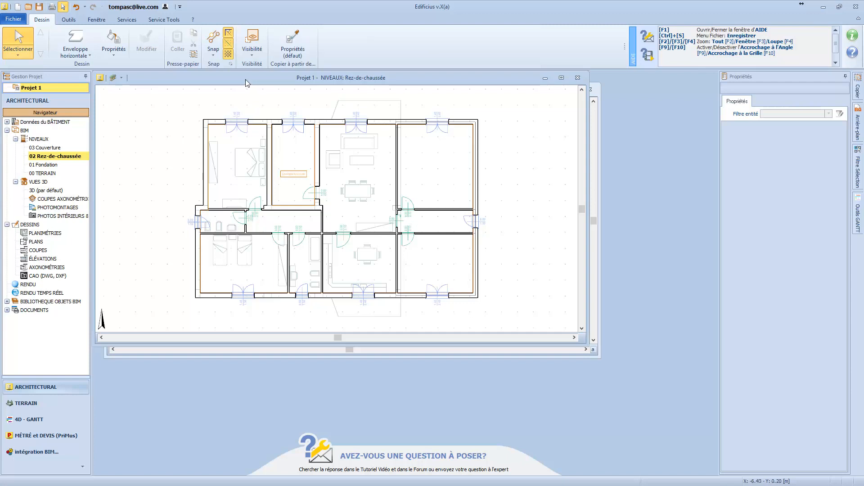
pyautogui.moveTo(246, 80); pyautogui.dragTo(365, 213)
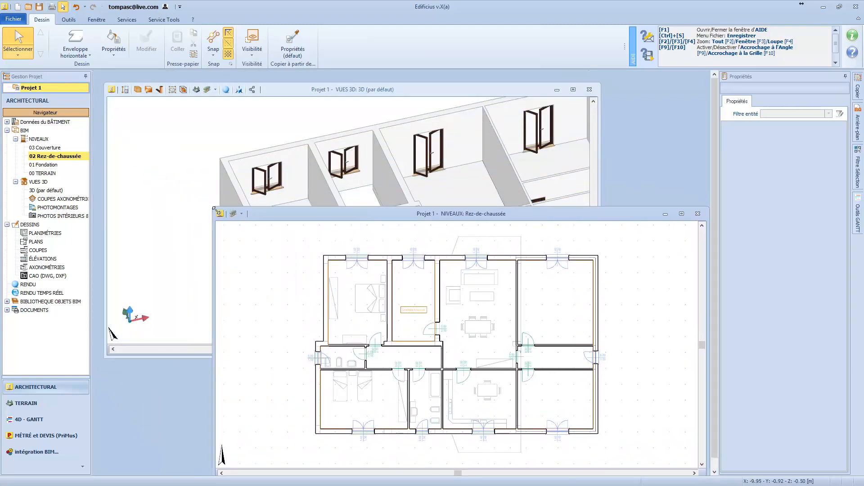
pyautogui.moveTo(214, 210); pyautogui.dragTo(288, 266)
# Shrink and reposition the 3D view window above the plan, fit the whole house in it, and return to the ground-floor plan.
pyautogui.click(209, 239)
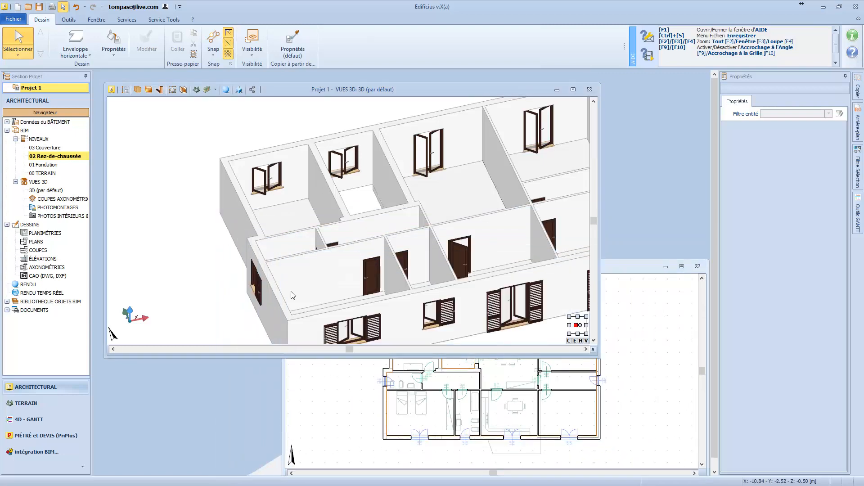
pyautogui.moveTo(598, 355); pyautogui.dragTo(484, 305)
pyautogui.moveTo(304, 94); pyautogui.dragTo(291, 82)
pyautogui.scroll(-3, 300, 173)
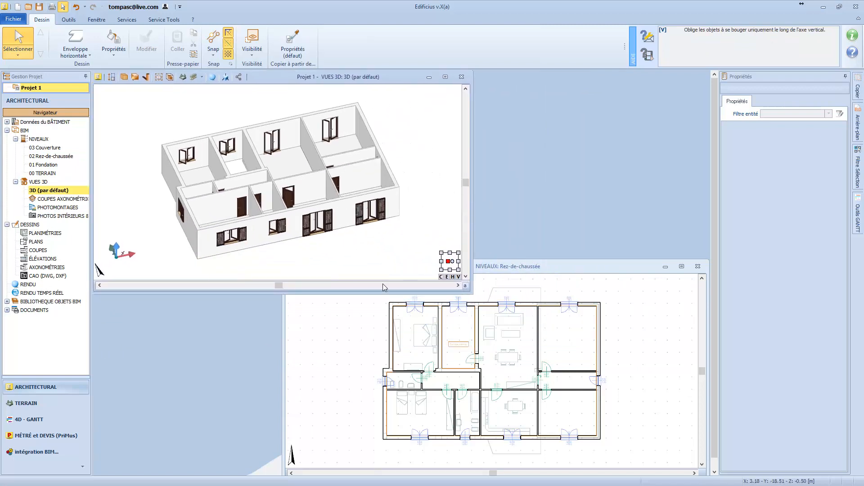
pyautogui.click(631, 321)
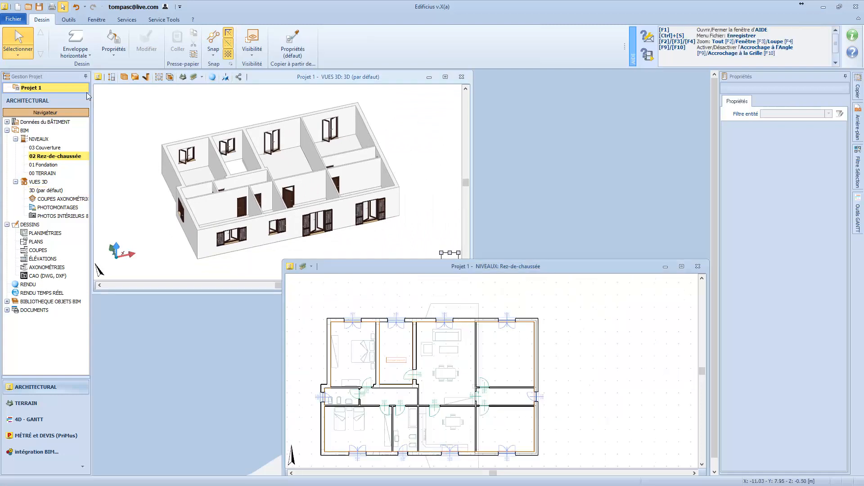
# Draw a curved wall (Enveloppe courbe) about 6.23 m long east of the house on the ground-floor plan, bulging southward.
pyautogui.click(83, 57)
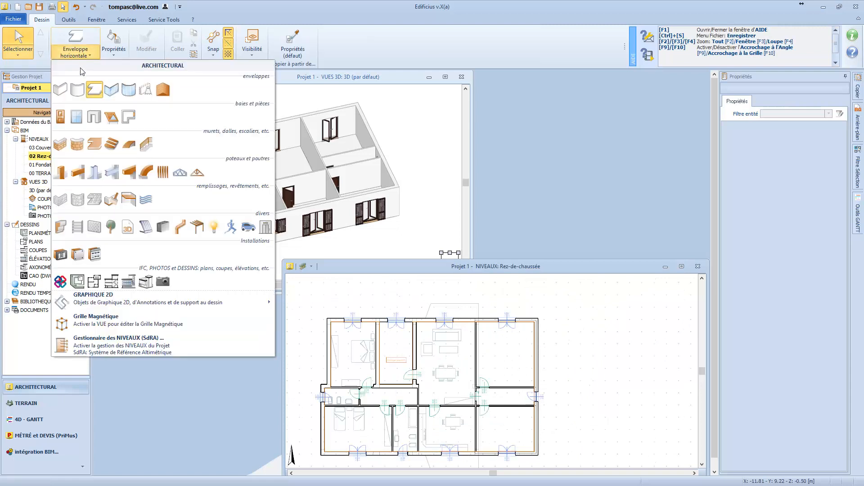
pyautogui.click(79, 91)
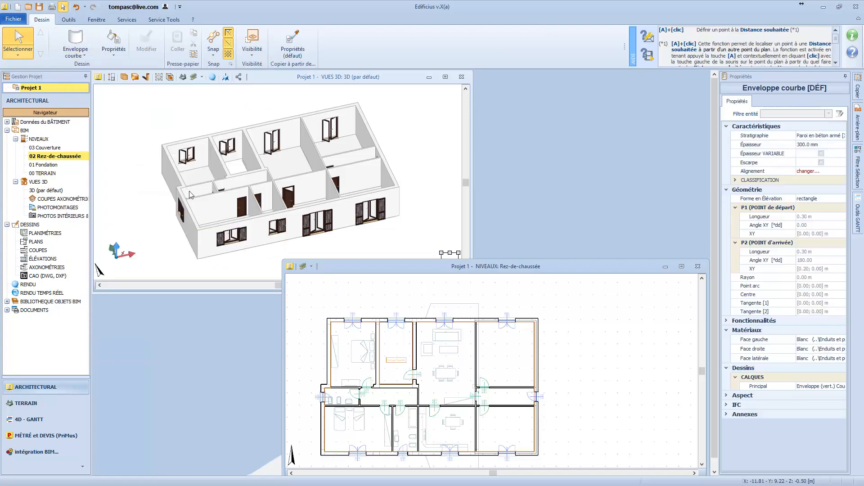
pyautogui.click(588, 328)
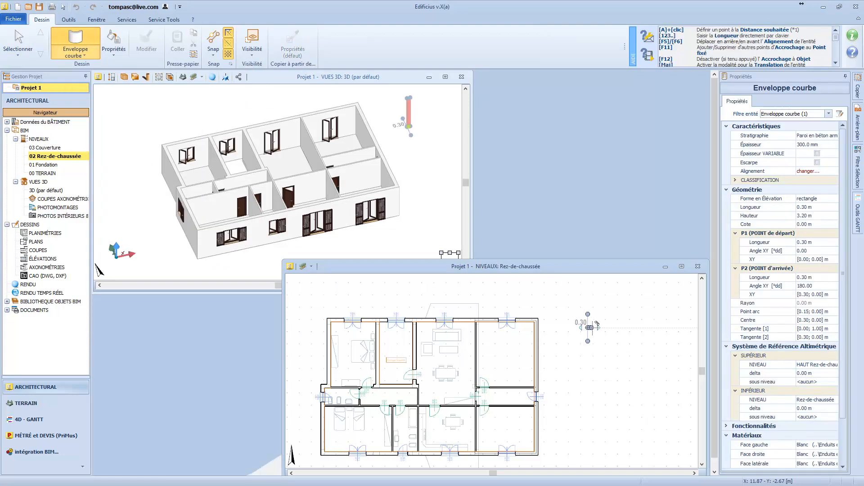
pyautogui.click(657, 328)
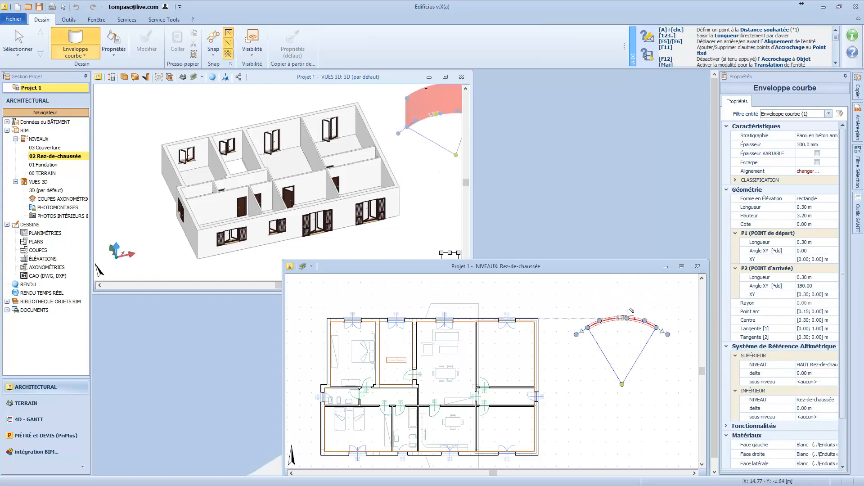
pyautogui.click(625, 339)
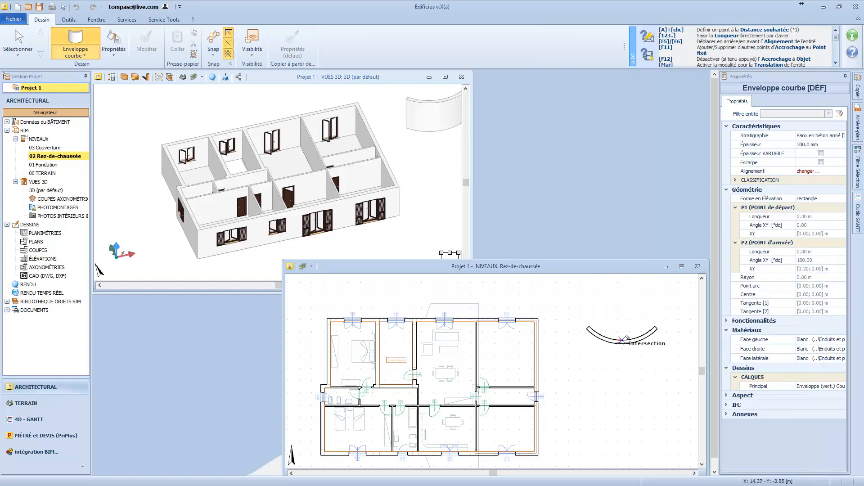
pyautogui.scroll(-2, 434, 178)
pyautogui.scroll(5, 434, 171)
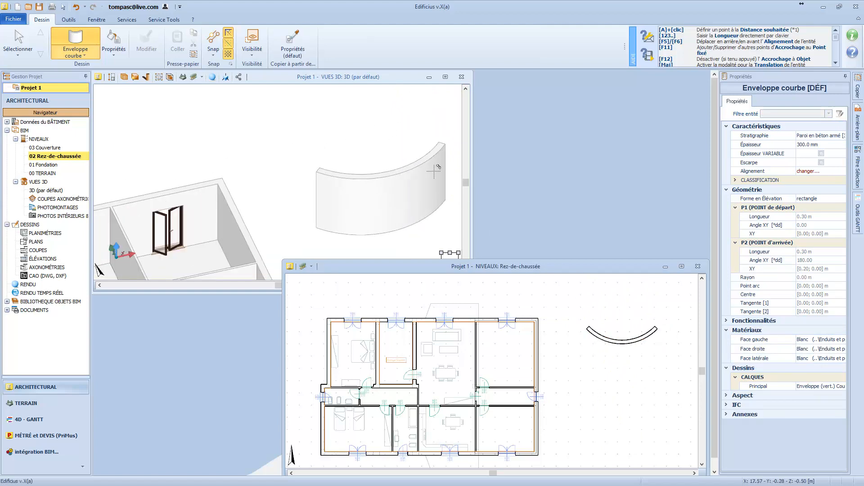
pyautogui.rightClick(422, 187)
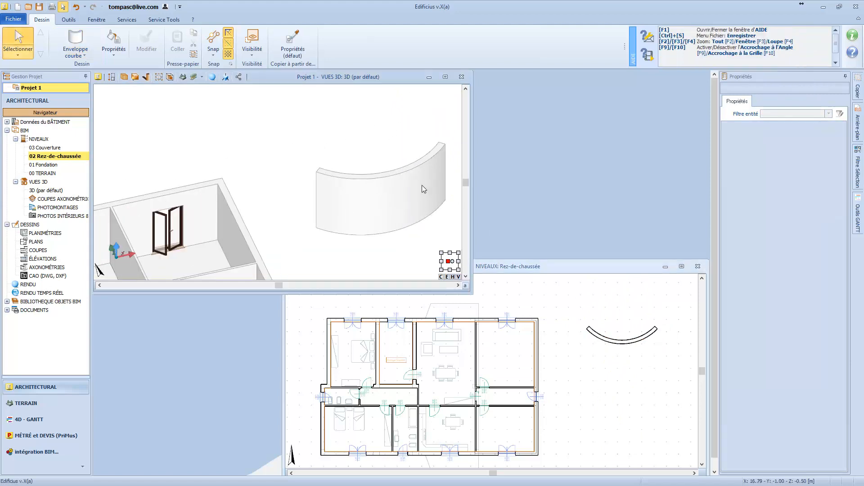
# Delete the curved wall beside the house.
pyautogui.click(422, 185)
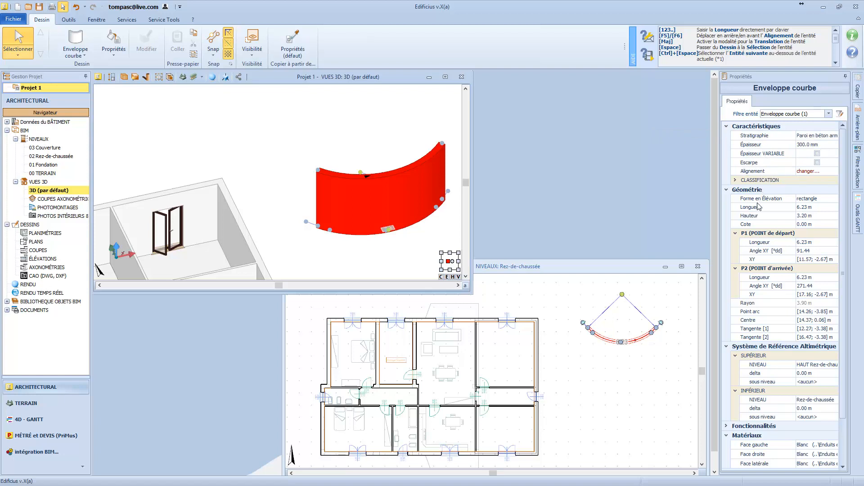
pyautogui.click(643, 341)
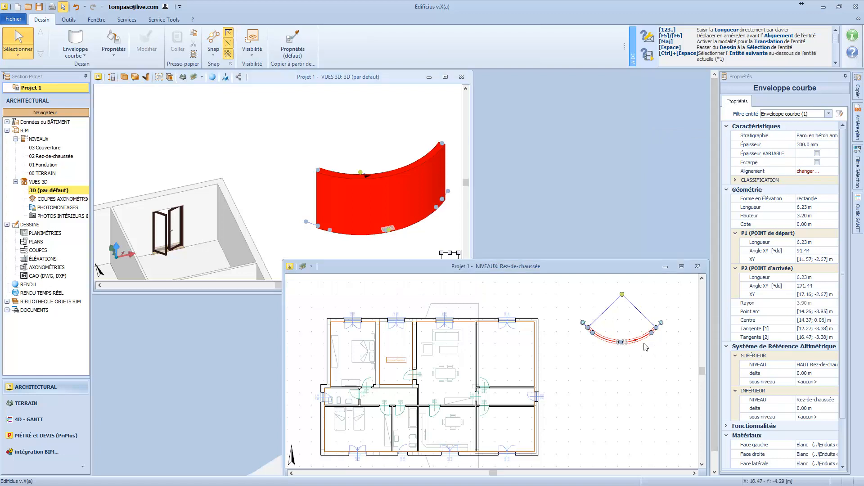
pyautogui.press('Delete')
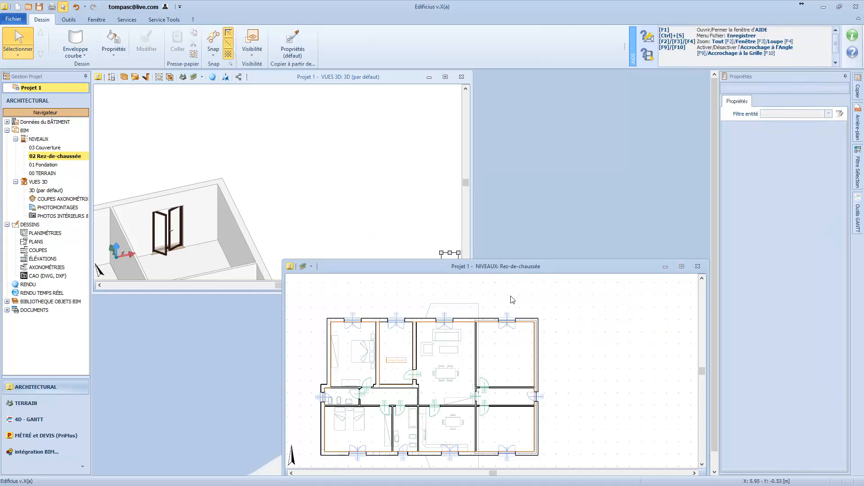
# Draw a straight horizontal curtain wall (Mur-rideau) about 4.27 m long east of the house on the ground-floor plan.
pyautogui.click(83, 56)
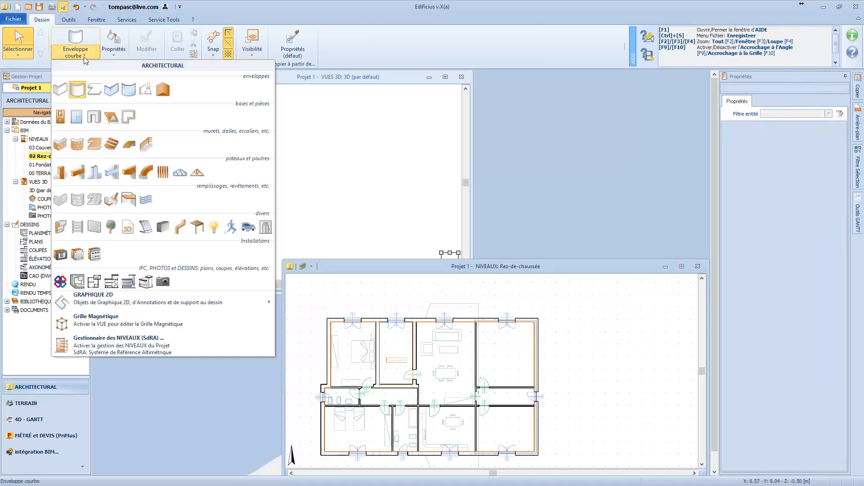
pyautogui.click(112, 90)
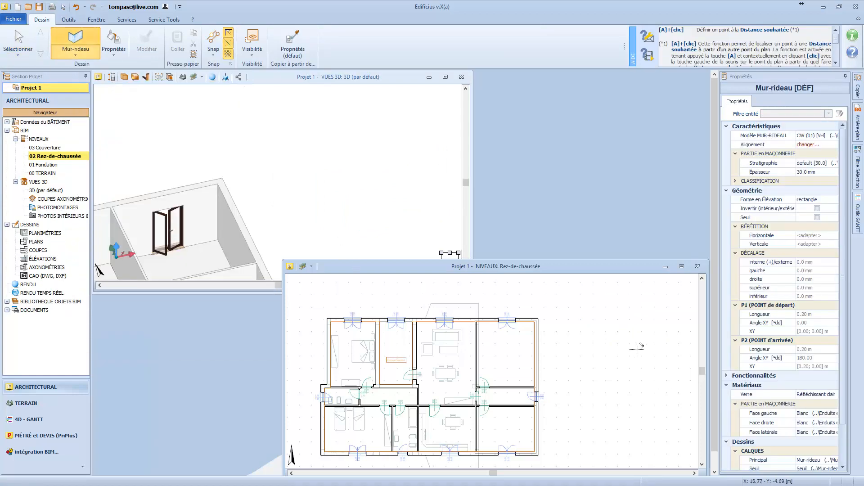
pyautogui.click(585, 322)
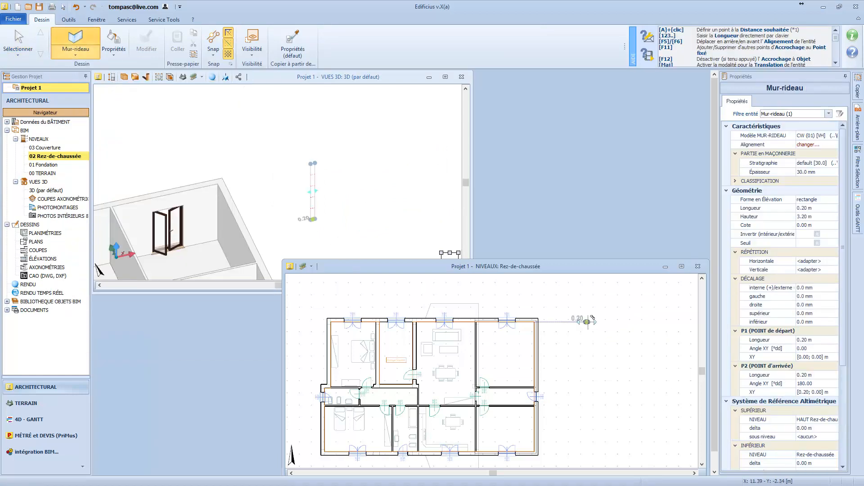
pyautogui.click(638, 322)
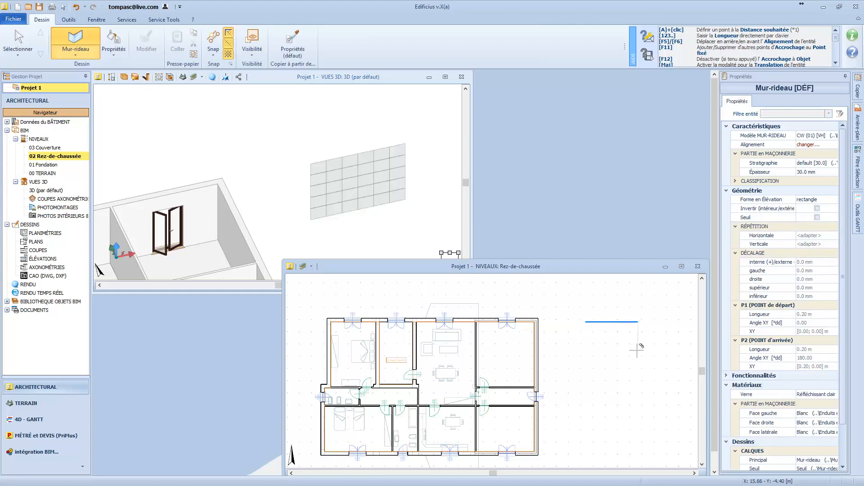
pyautogui.press('Escape')
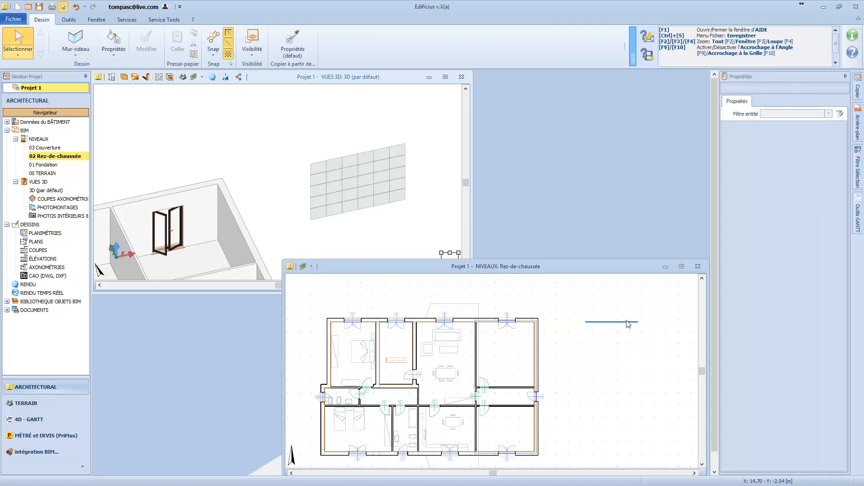
# Change the curtain wall's model to CW (16) [H] from the Mur-rideau category of the BIM object library.
pyautogui.click(629, 323)
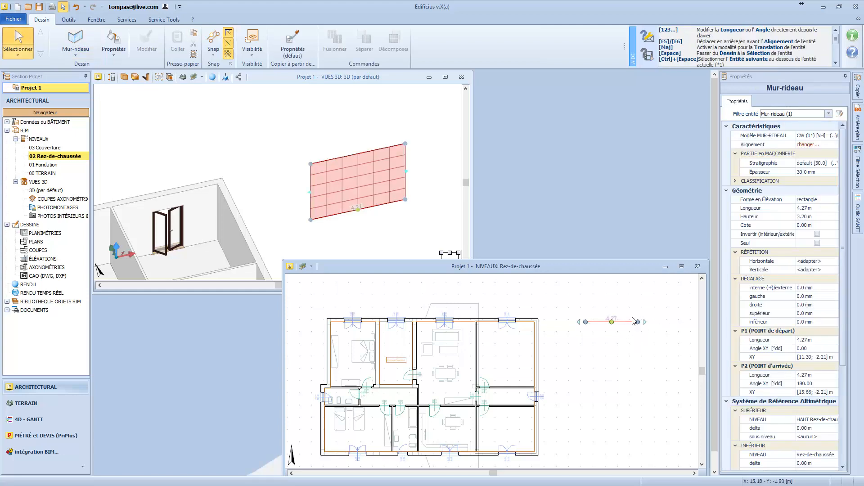
pyautogui.click(802, 136)
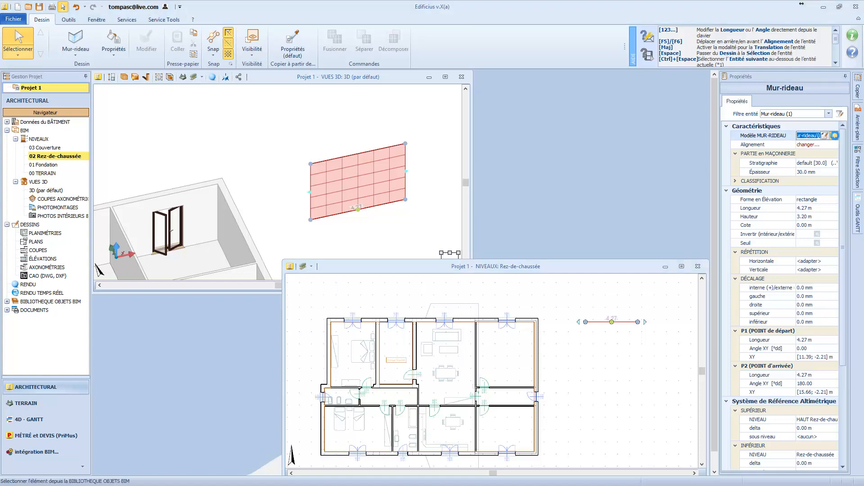
pyautogui.click(834, 135)
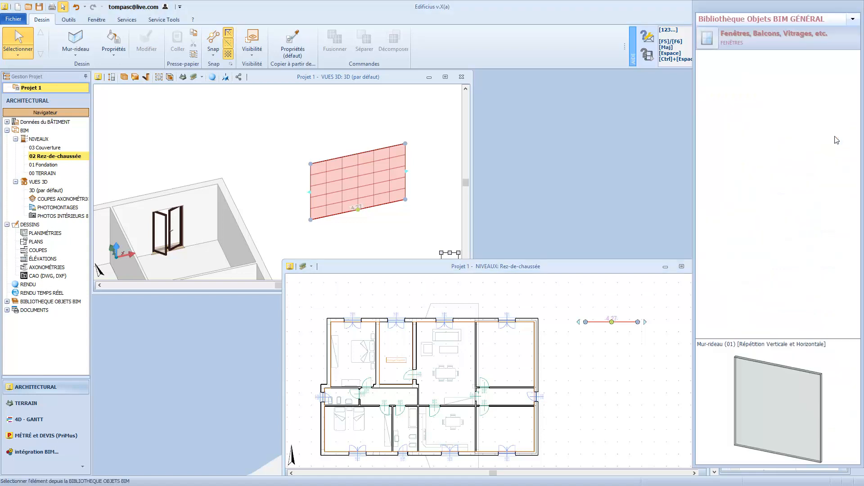
pyautogui.scroll(-1, 795, 246)
pyautogui.scroll(-5, 795, 245)
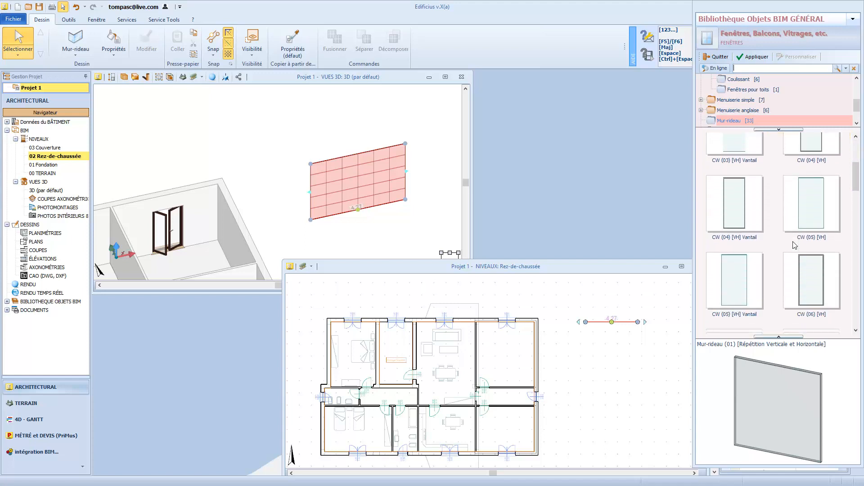
pyautogui.scroll(-3, 795, 246)
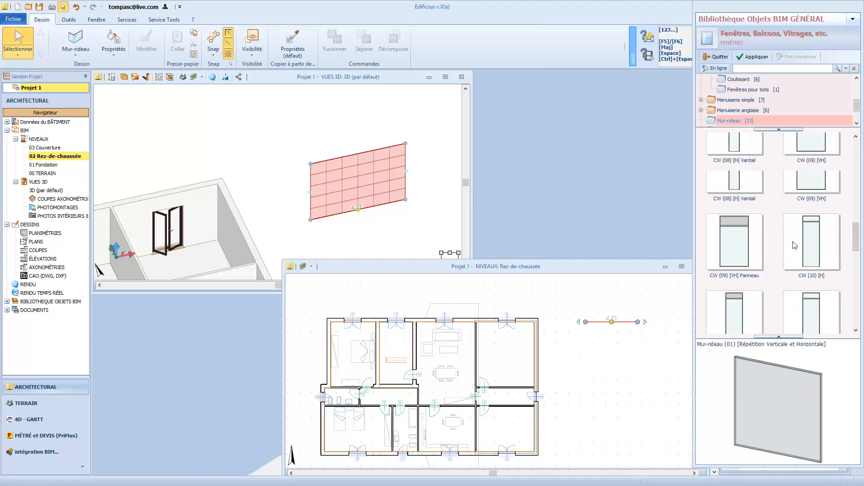
pyautogui.scroll(-4, 795, 245)
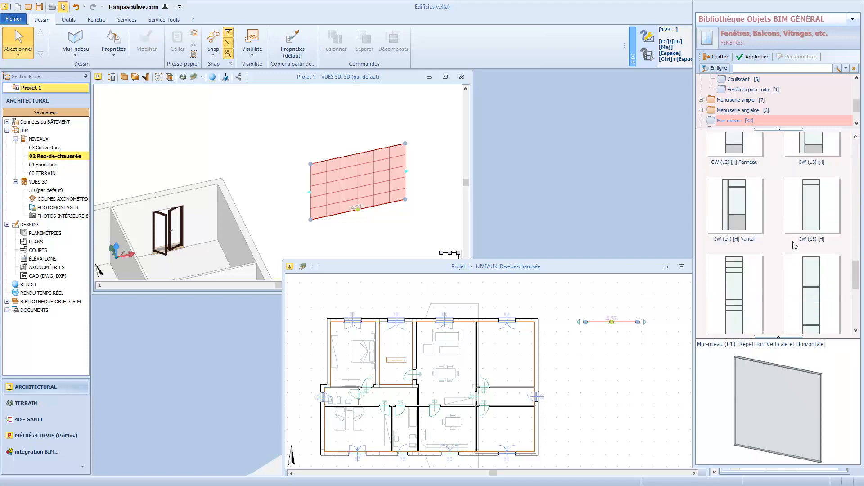
pyautogui.click(756, 252)
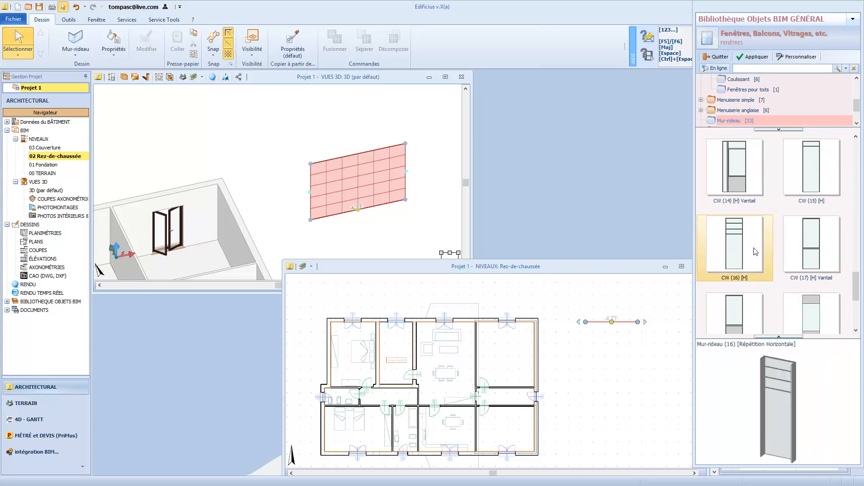
pyautogui.click(757, 56)
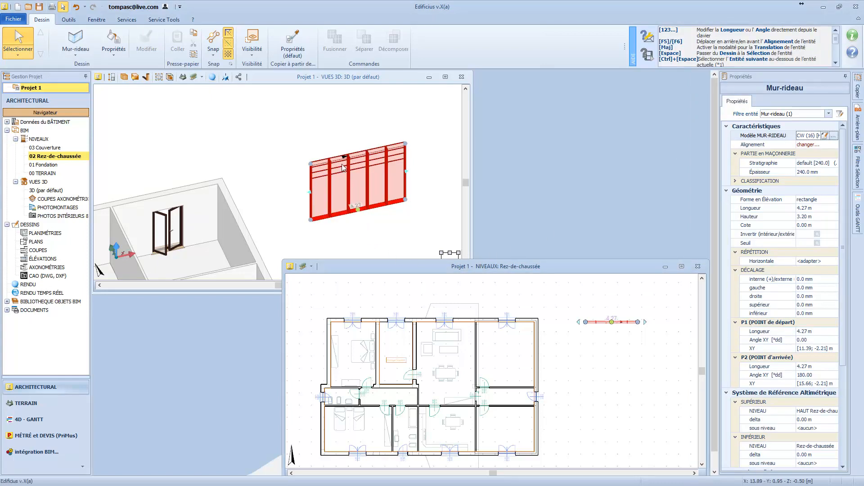
# Delete the straight curtain wall beside the house.
pyautogui.scroll(2, 344, 156)
pyautogui.click(401, 237)
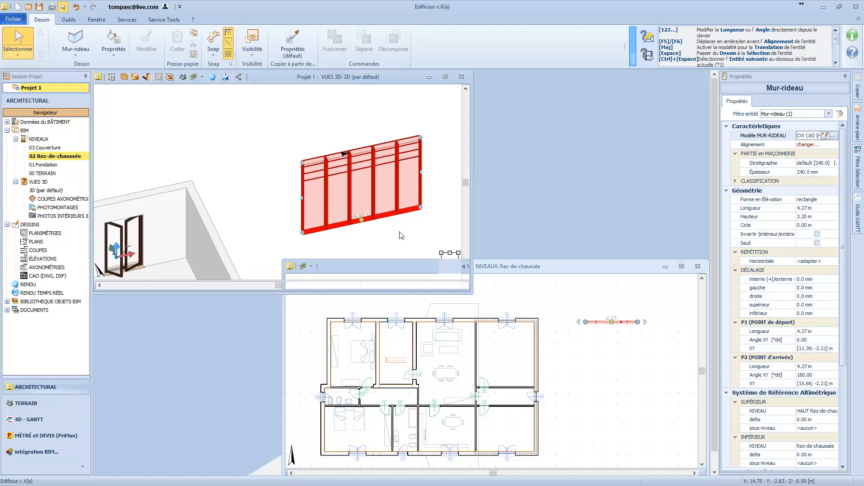
pyautogui.click(611, 322)
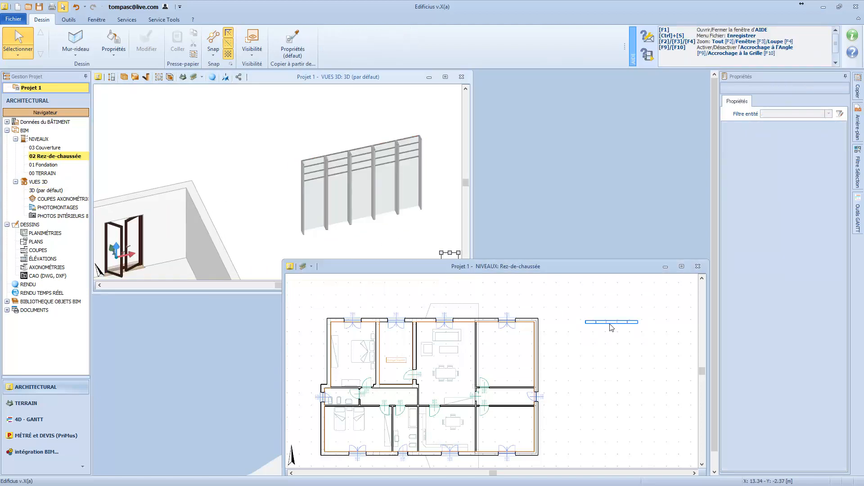
pyautogui.press('Escape')
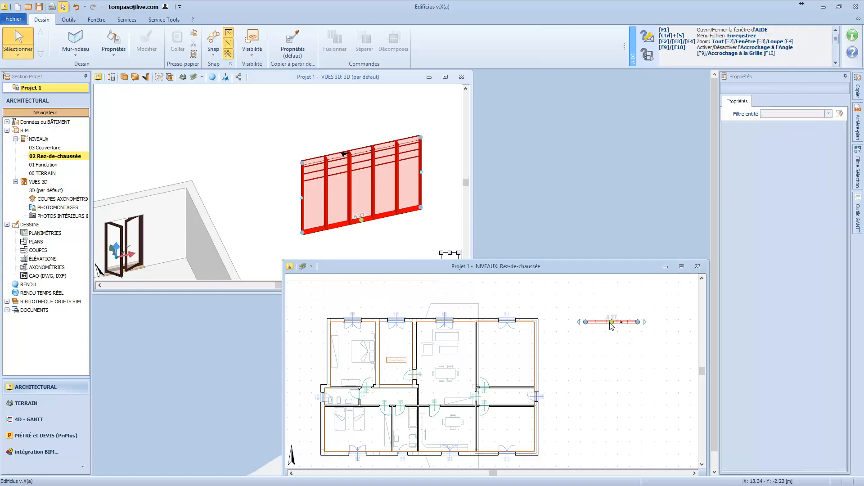
# Draw a curved curtain wall (Mur-rideau courbe) about 5.81 m long, bulging south, east of the house on the ground-floor plan.
pyautogui.click(75, 53)
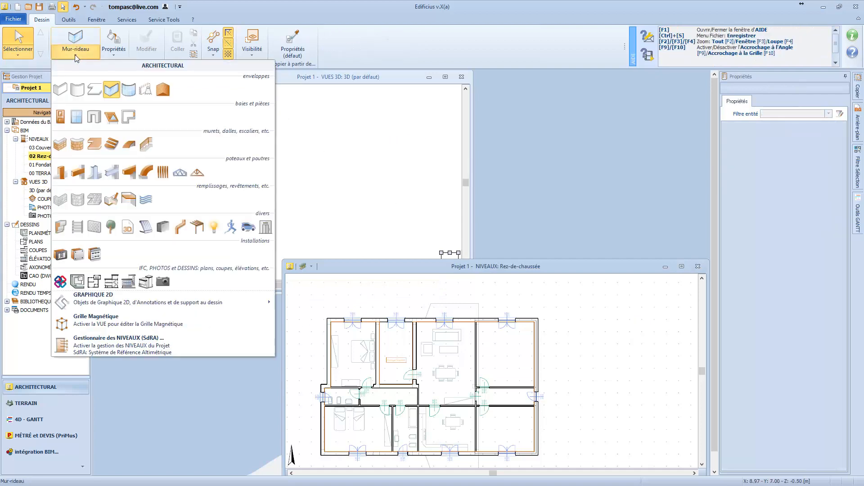
pyautogui.click(129, 90)
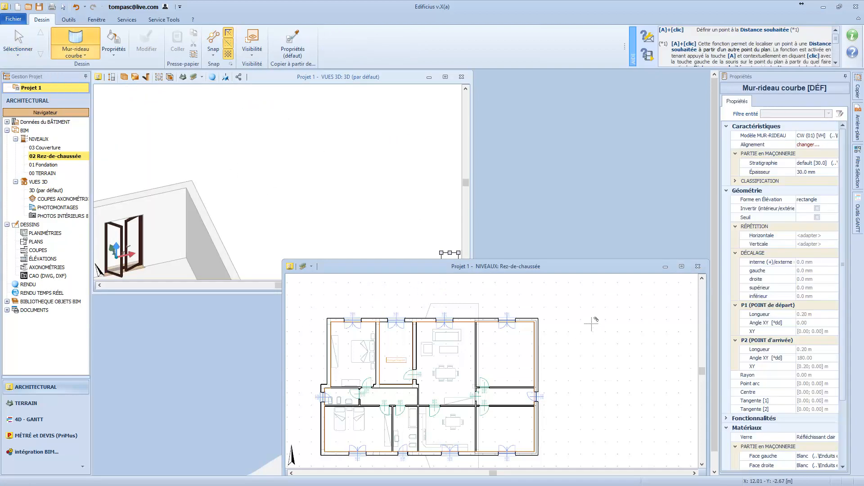
pyautogui.click(571, 320)
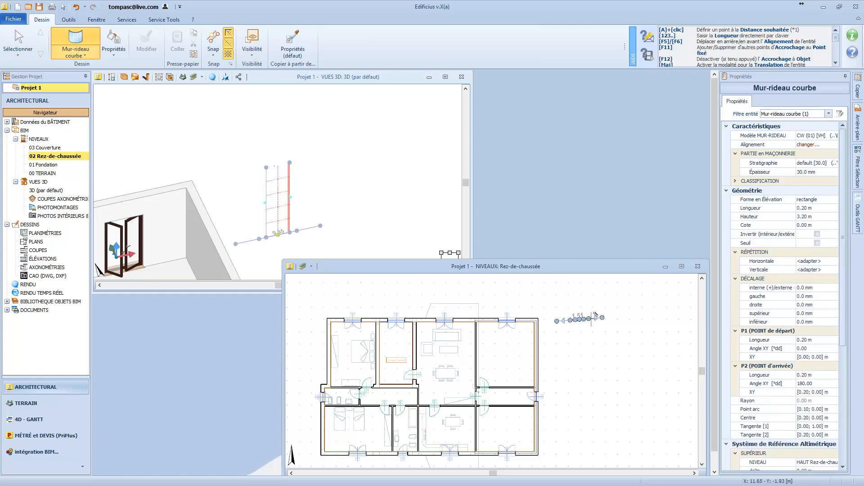
pyautogui.click(634, 320)
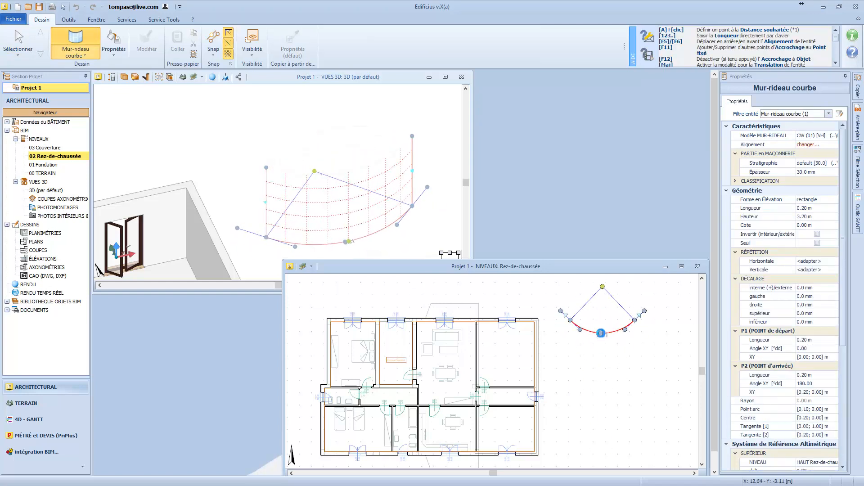
pyautogui.click(601, 333)
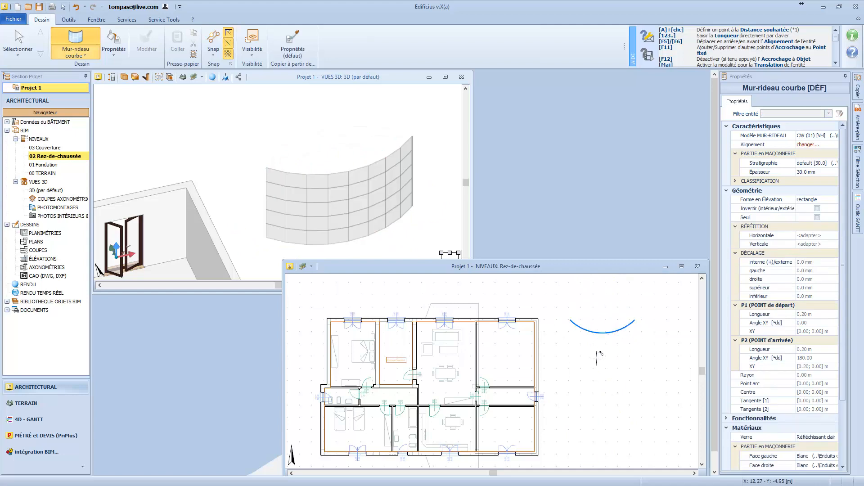
# Change the curved curtain wall's model to CW (13) [H] from the Mur-rideau category of the BIM object library.
pyautogui.rightClick(615, 326)
pyautogui.click(634, 338)
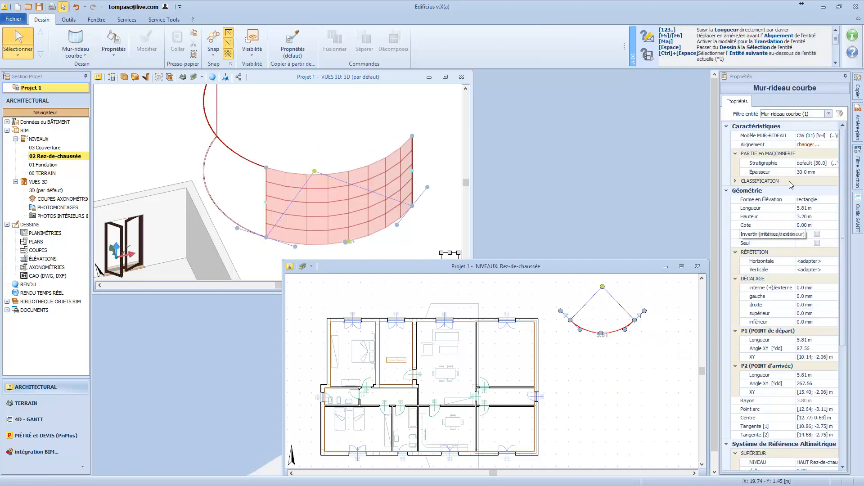
pyautogui.click(808, 135)
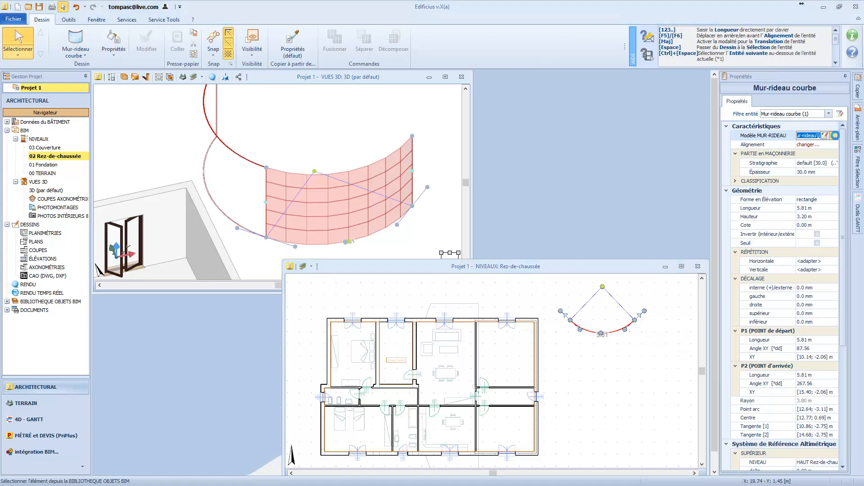
pyautogui.click(825, 135)
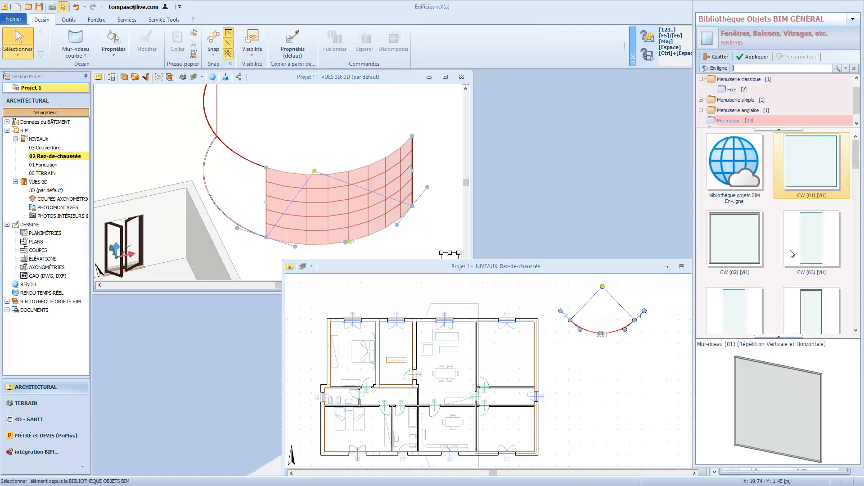
pyautogui.moveTo(856, 153); pyautogui.dragTo(856, 253)
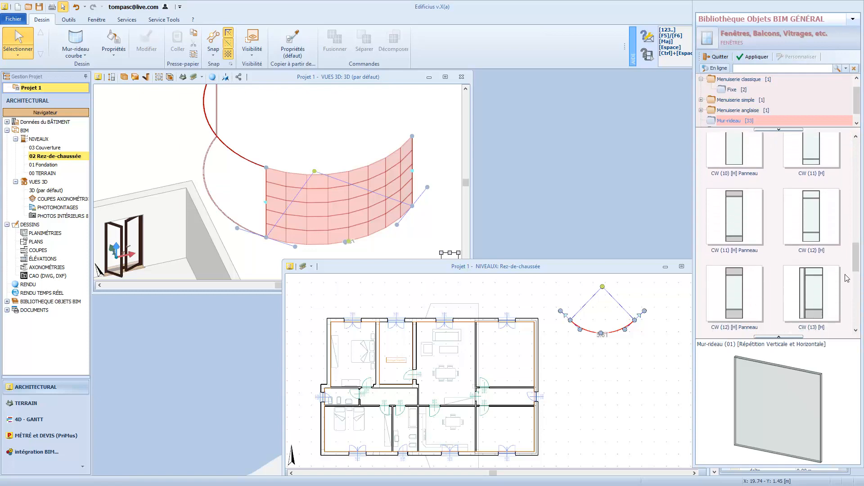
pyautogui.click(834, 298)
pyautogui.click(753, 57)
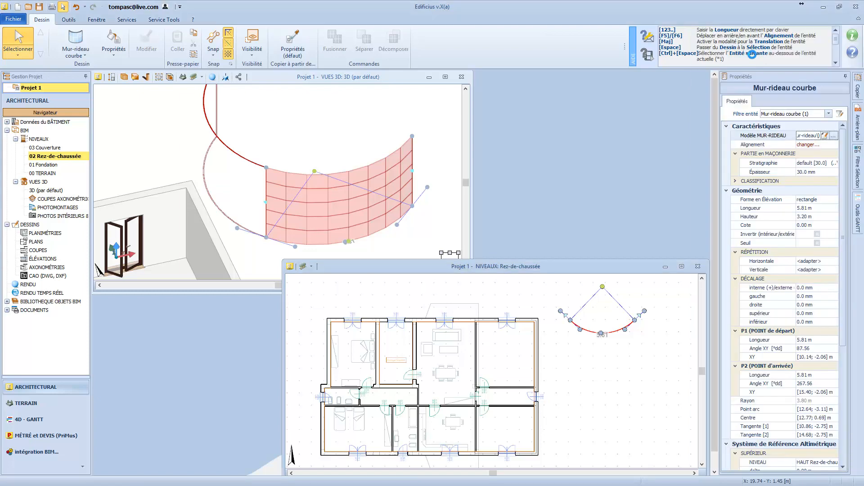
pyautogui.scroll(1, 325, 212)
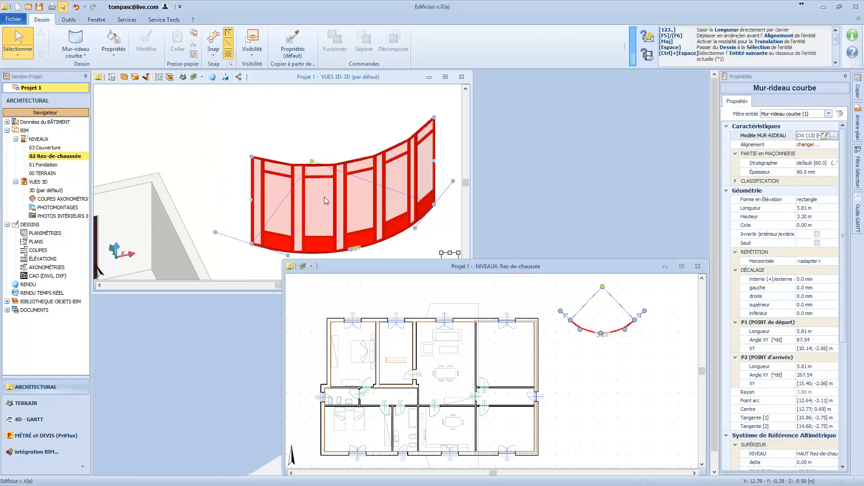
pyautogui.scroll(-1, 351, 157)
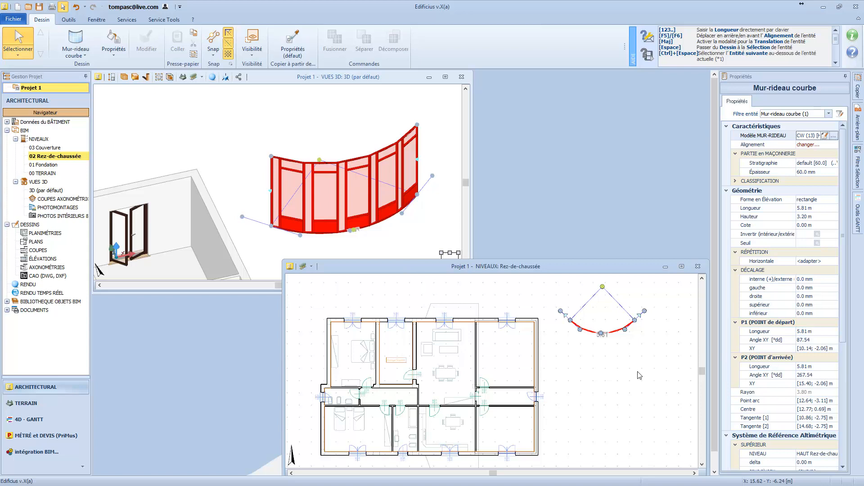
# Delete the curved curtain wall beside the house.
pyautogui.press('Delete')
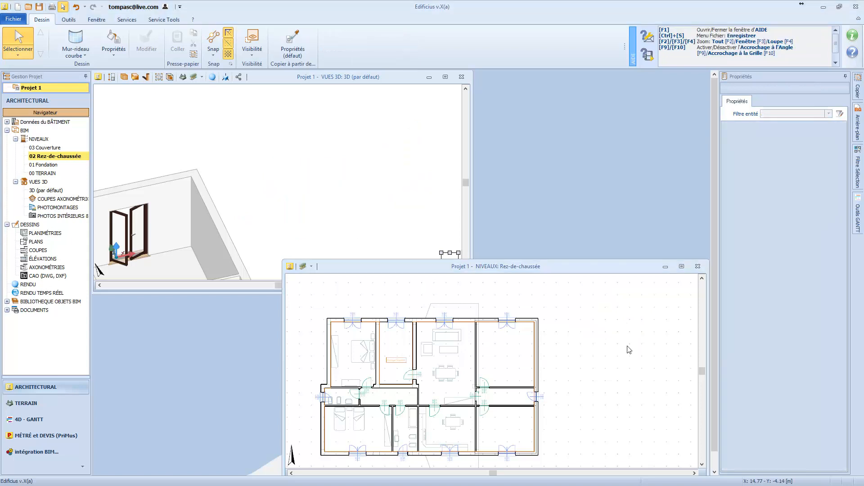
# Maximize the ground-floor plan and insert a stair (Escalier) in the second room from the west on the north side.
pyautogui.click(682, 266)
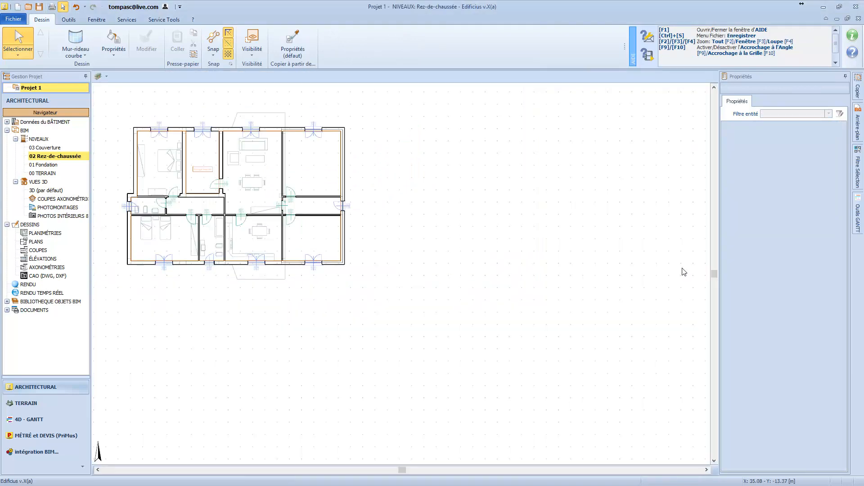
pyautogui.press('F2')
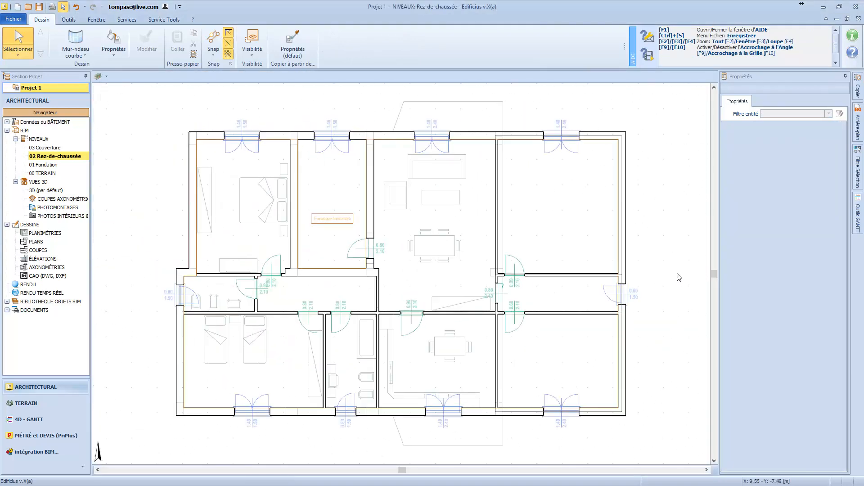
pyautogui.click(89, 54)
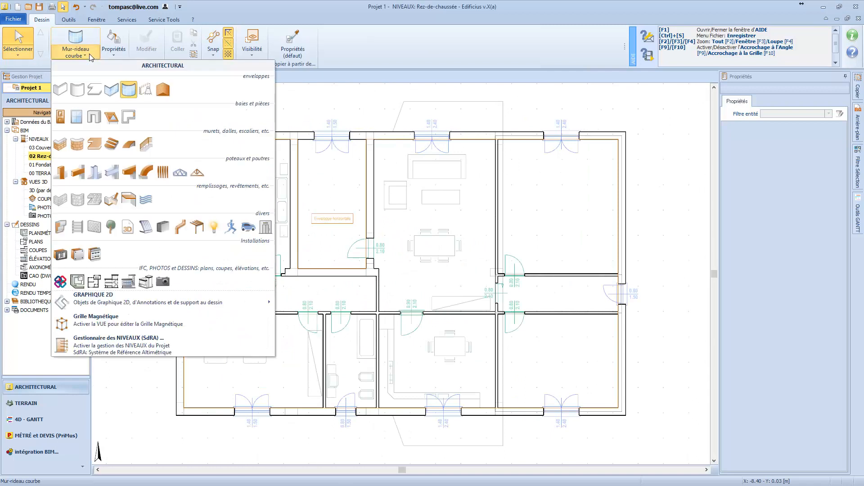
pyautogui.click(110, 144)
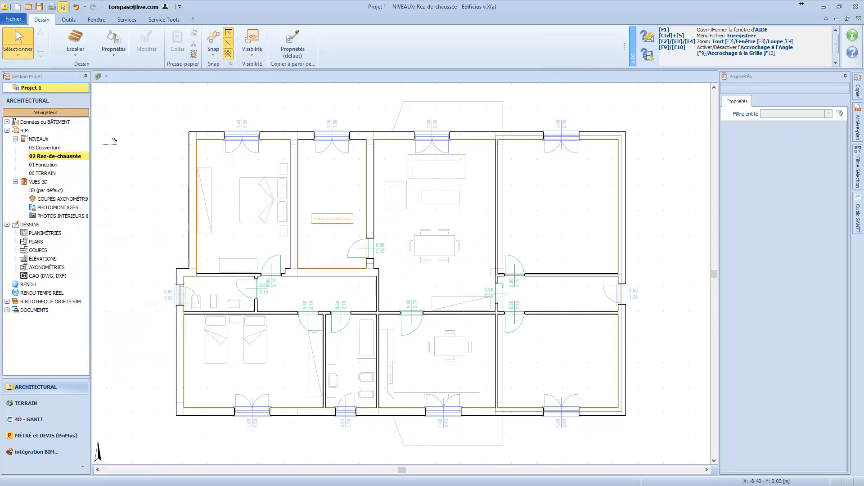
pyautogui.click(331, 190)
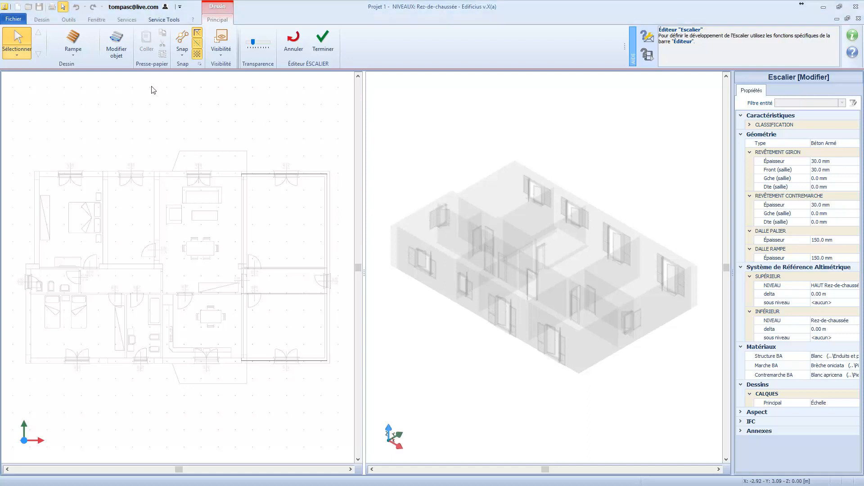
# Place a straight flight (Rampe) rising north along the stair room's west wall, starting 1.2 m from its south wall.
pyautogui.click(73, 50)
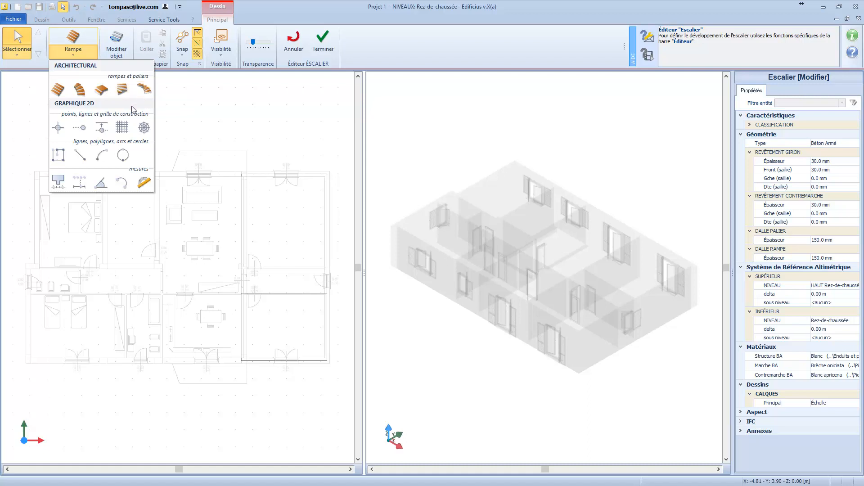
pyautogui.click(65, 93)
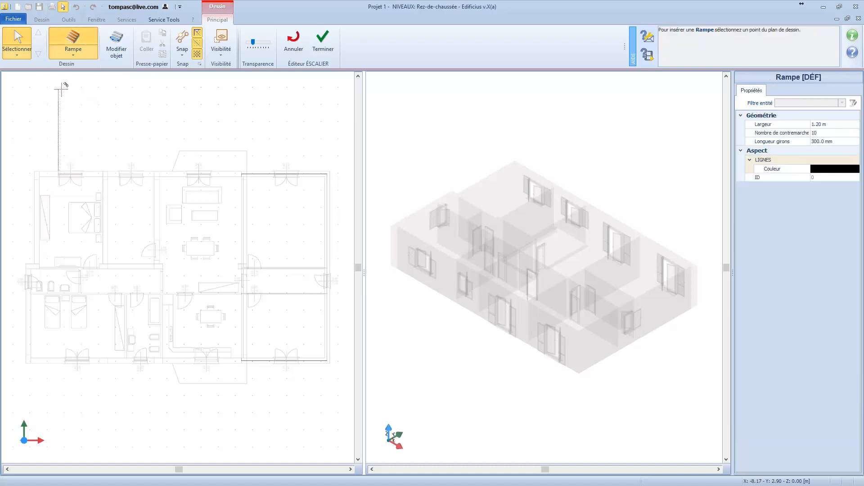
pyautogui.click(125, 227)
pyautogui.scroll(2, 68, 252)
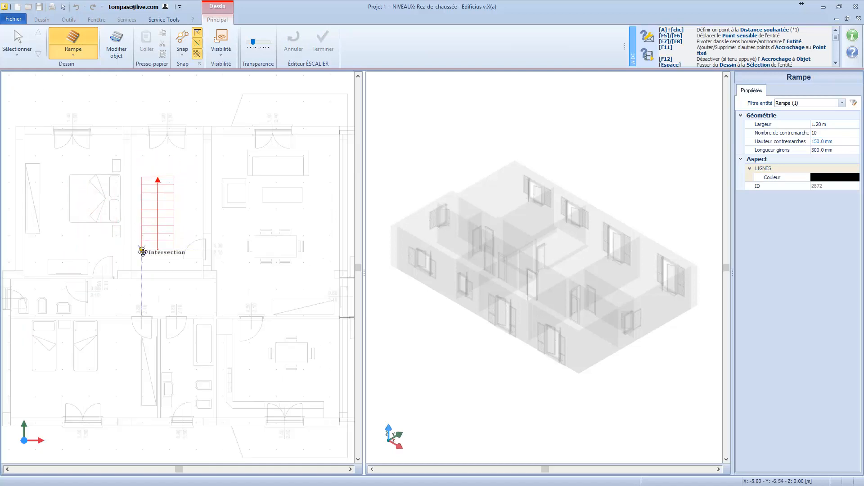
pyautogui.scroll(1, 140, 255)
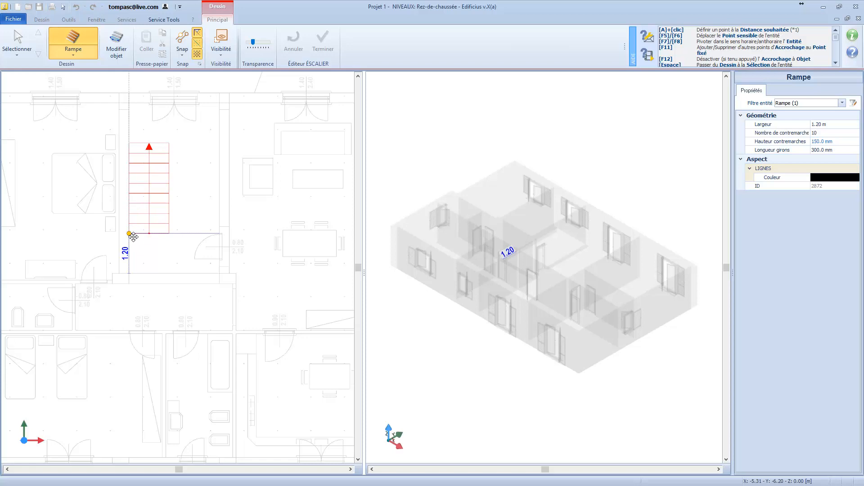
pyautogui.write('1.2')
pyautogui.click(128, 232)
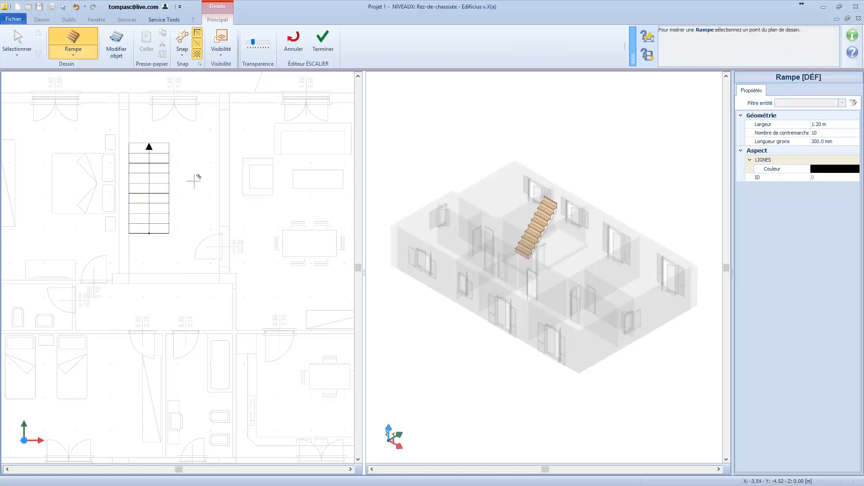
# Place a second flight along the stair room's east wall, rotated 180° to rise south, starting level with the first flight's last riser line.
pyautogui.click(192, 195)
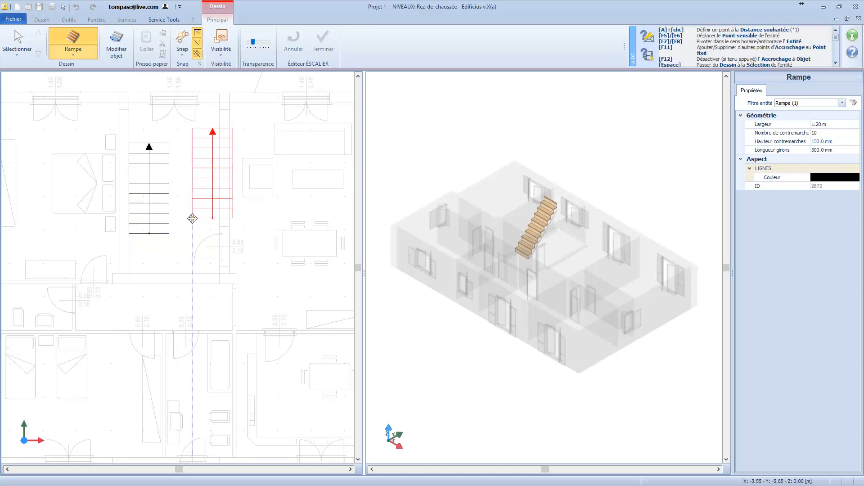
pyautogui.press('F5')
pyautogui.press('F5')
pyautogui.press('F5')
pyautogui.press('F5')
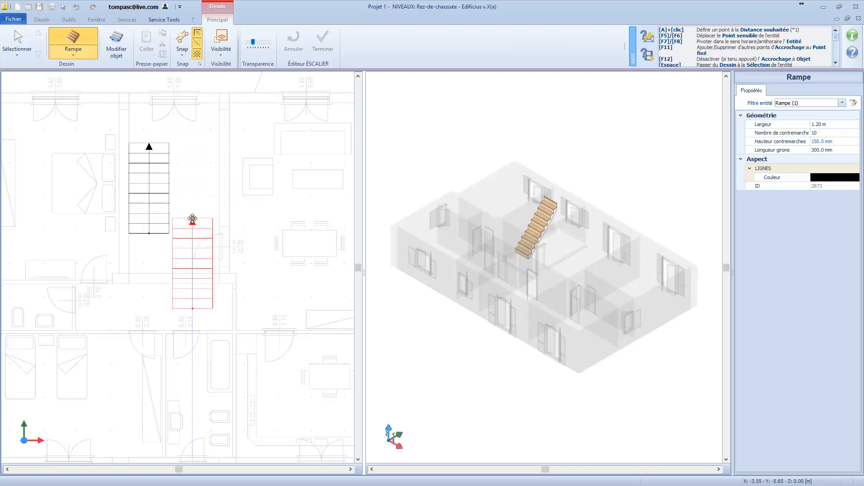
pyautogui.press('F5')
pyautogui.press('F5')
pyautogui.press('F5')
pyautogui.press('F5')
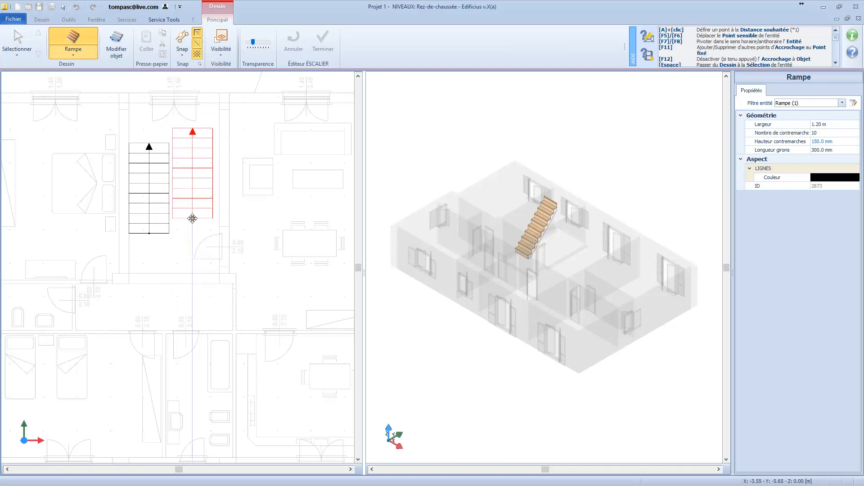
pyautogui.press('F5')
pyautogui.press('F8')
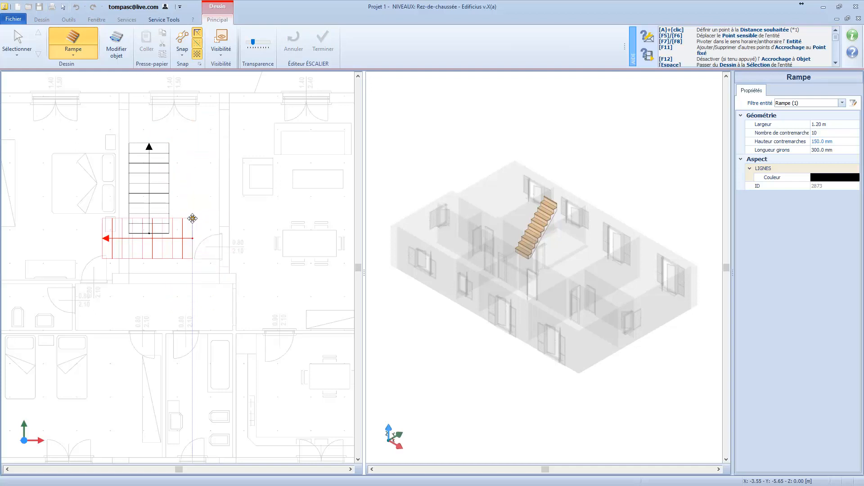
pyautogui.press('F8')
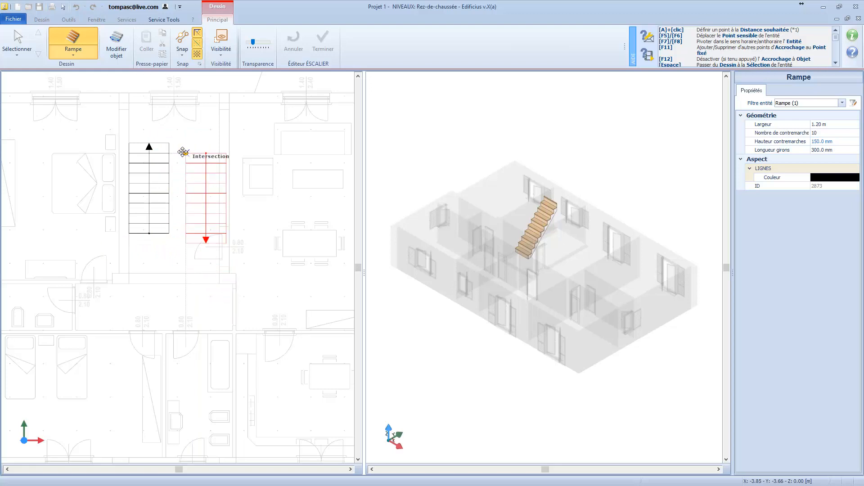
pyautogui.press('F5')
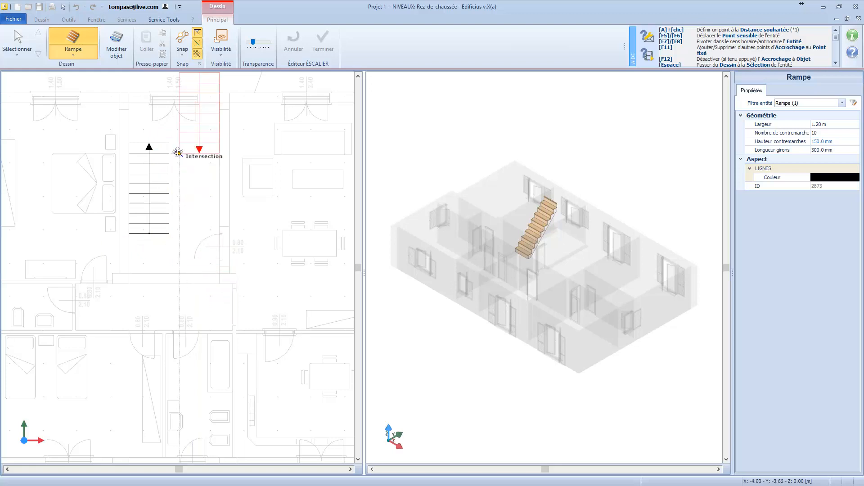
pyautogui.press('F5')
pyautogui.press('F5')
pyautogui.press('F5')
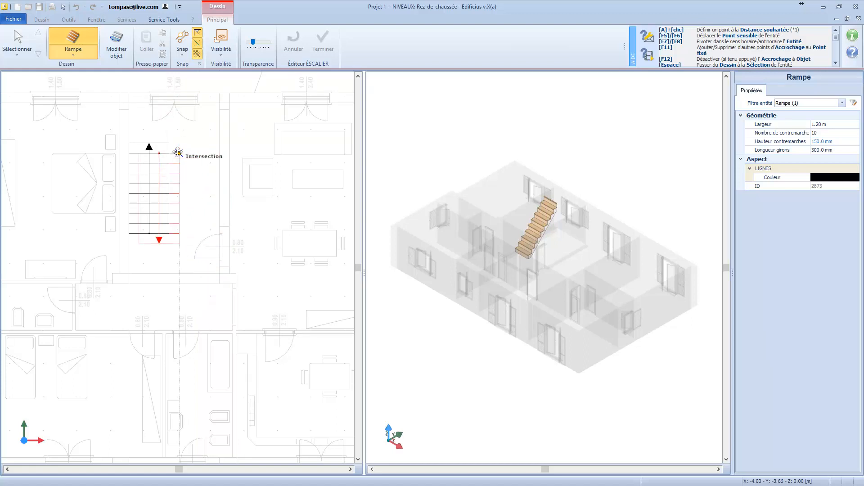
pyautogui.click(219, 154)
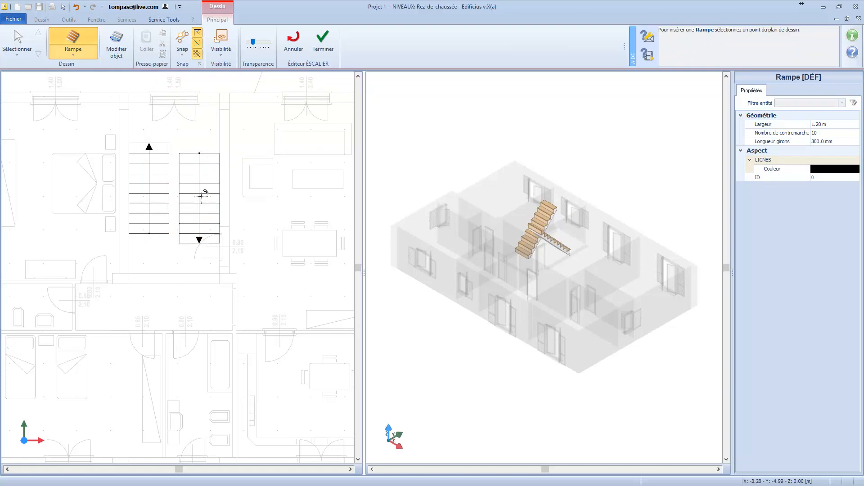
# Place a 1.20 × 1.20 m landing (Palier) at the north end of the first flight and open the stair object's properties.
pyautogui.click(73, 52)
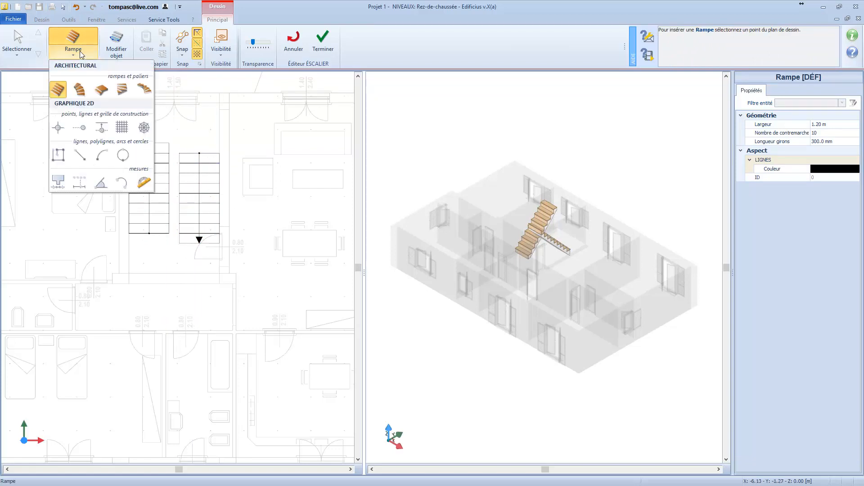
pyautogui.click(101, 90)
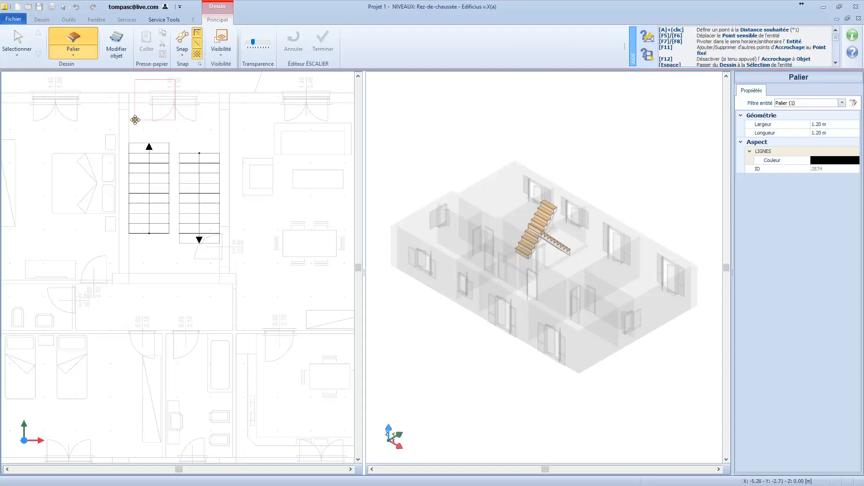
pyautogui.click(131, 143)
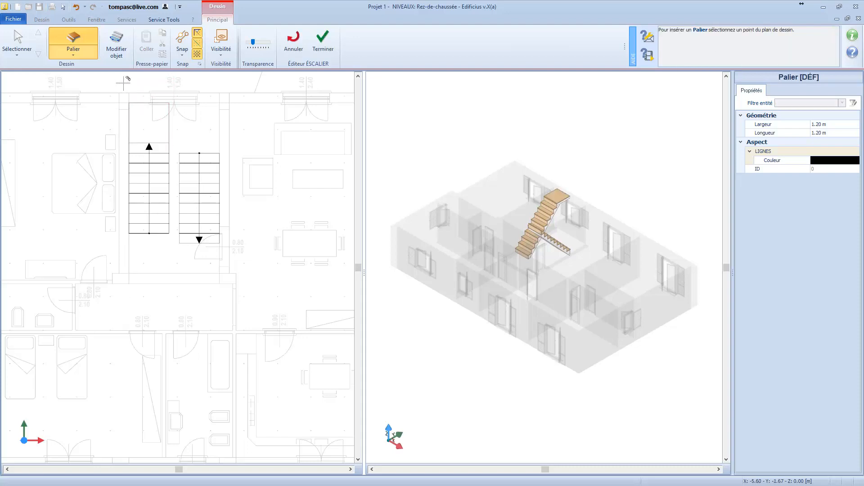
pyautogui.click(116, 48)
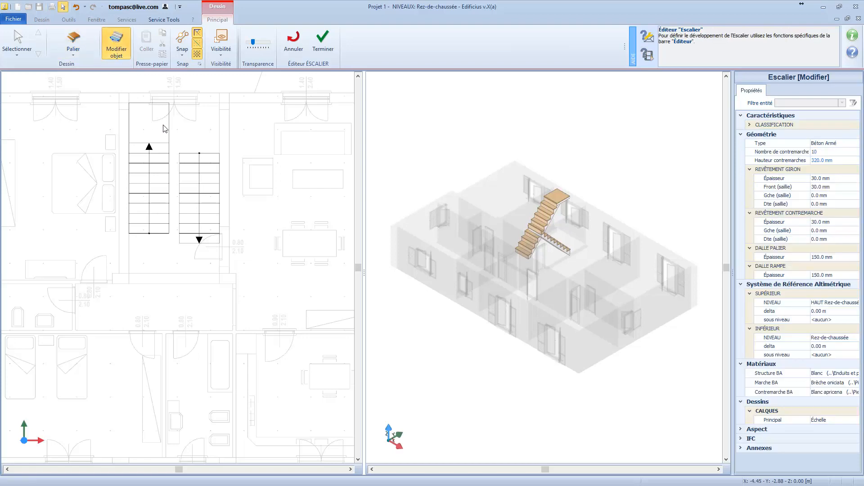
# Widen the north landing to 2.70 m up to the east wall, and insert two nodes stepping its south edge to meet the second flight.
pyautogui.click(169, 126)
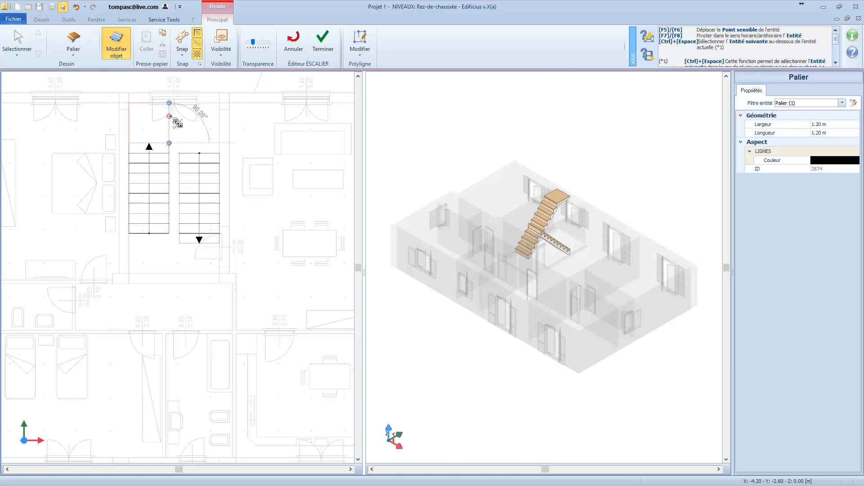
pyautogui.moveTo(178, 124); pyautogui.dragTo(219, 132)
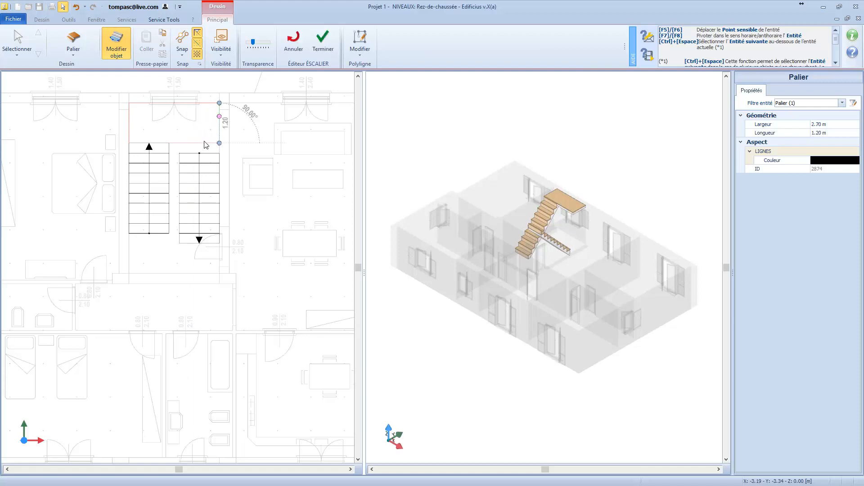
pyautogui.click(205, 144)
pyautogui.rightClick(203, 144)
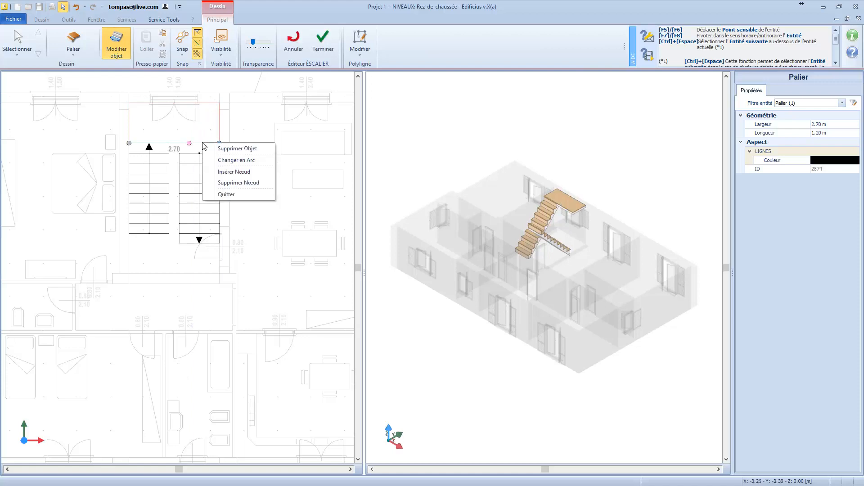
pyautogui.click(227, 172)
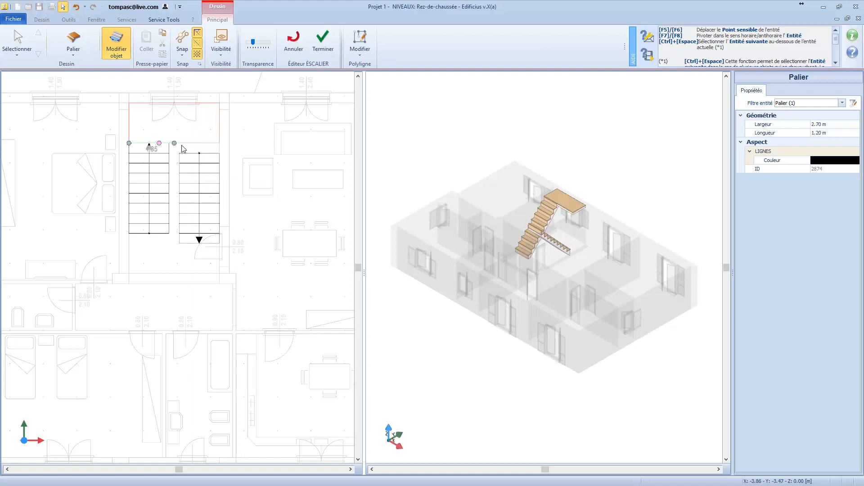
pyautogui.moveTo(174, 142); pyautogui.dragTo(179, 143)
pyautogui.rightClick(194, 147)
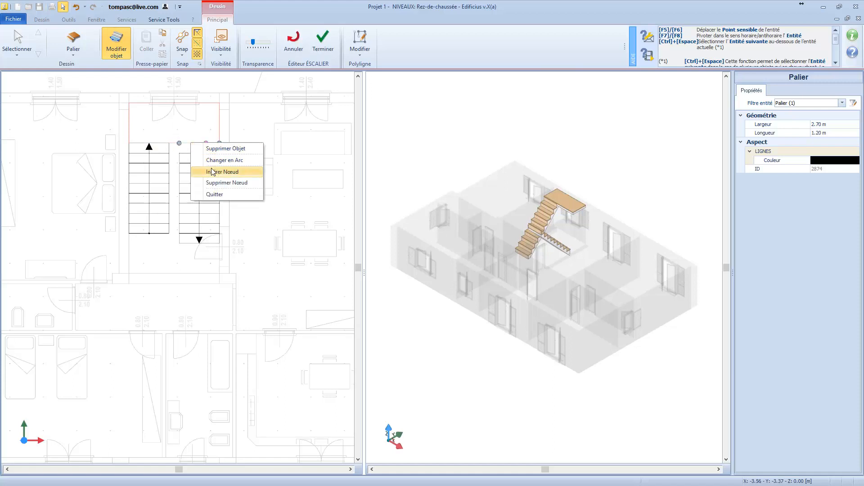
pyautogui.click(204, 170)
pyautogui.moveTo(199, 142); pyautogui.dragTo(219, 153)
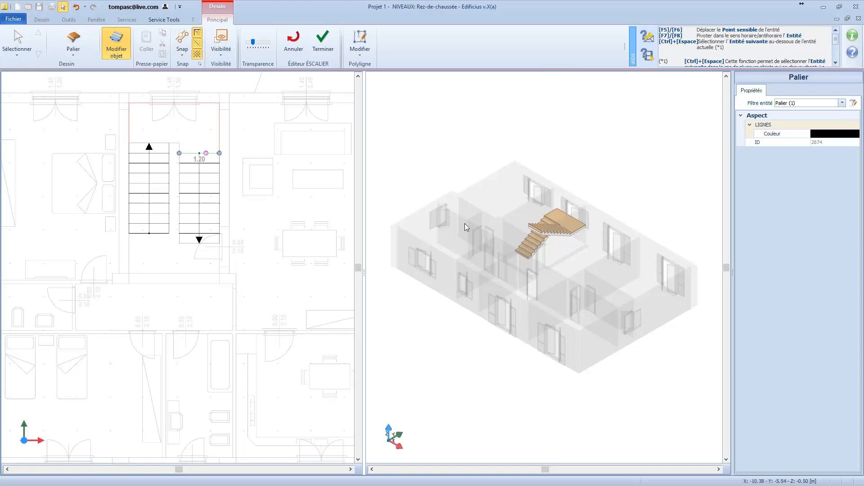
# Place a 2.70 × 1.20 m landing (Palier) from the stair room's southwest corner and reopen the stair for object editing.
pyautogui.click(76, 42)
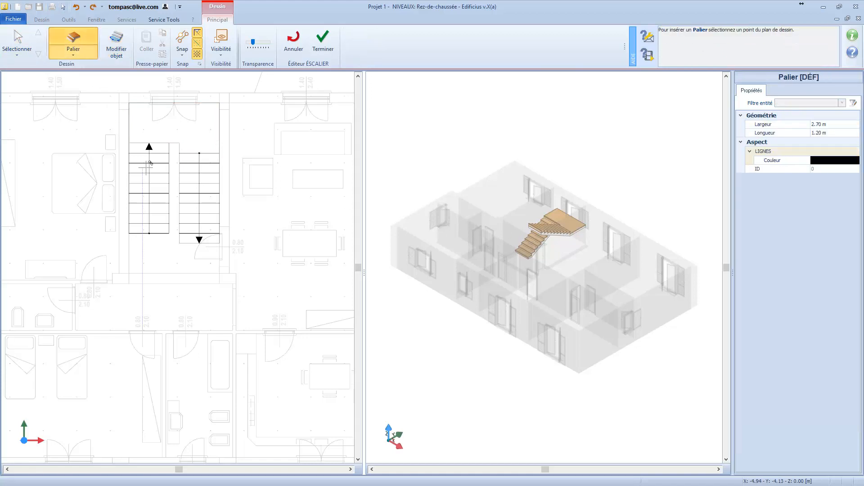
pyautogui.click(129, 273)
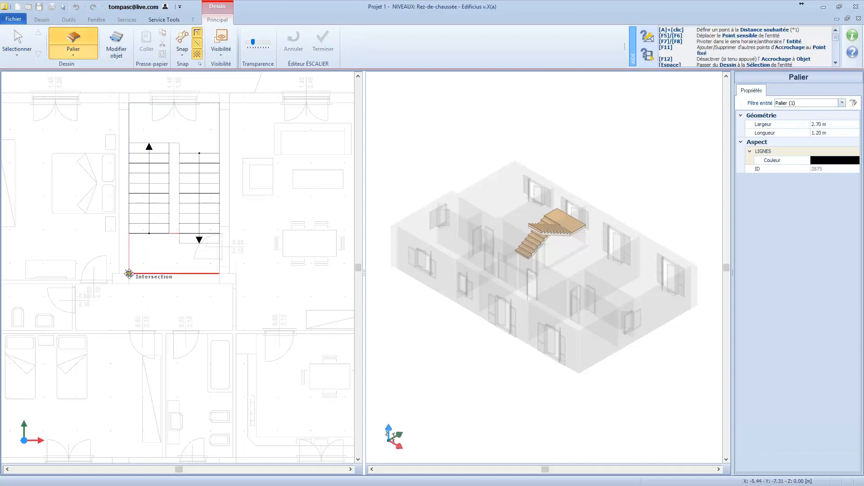
pyautogui.click(113, 45)
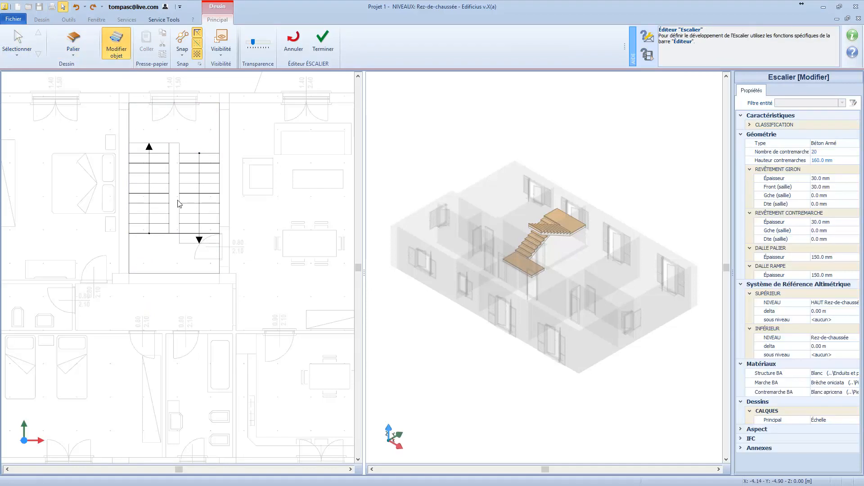
# Insert a node in the south landing's north edge, step that edge to the second flight's last riser line, and finish the stair.
pyautogui.click(175, 233)
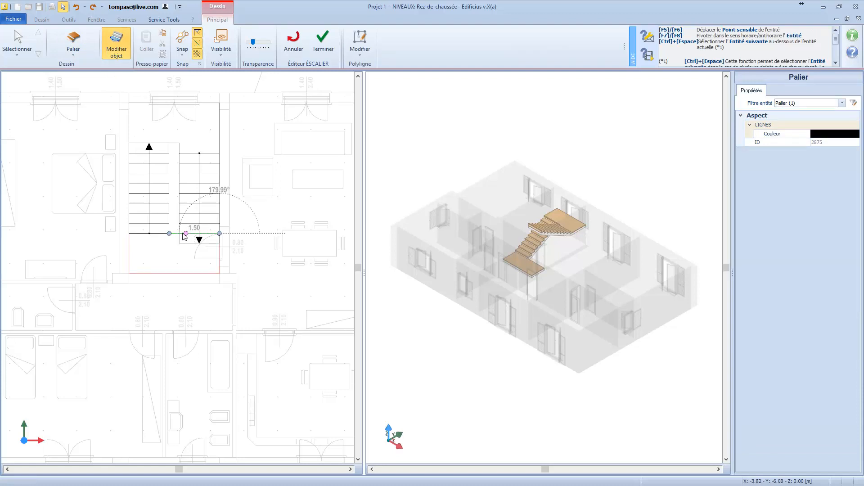
pyautogui.rightClick(179, 237)
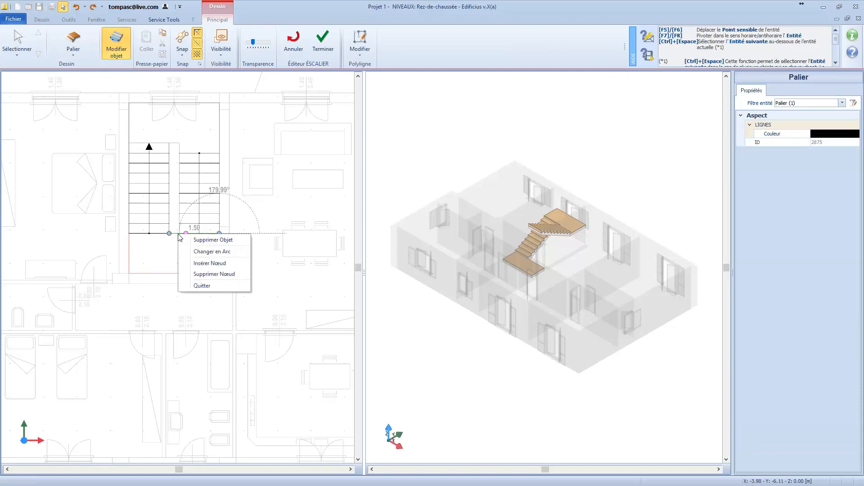
pyautogui.click(205, 265)
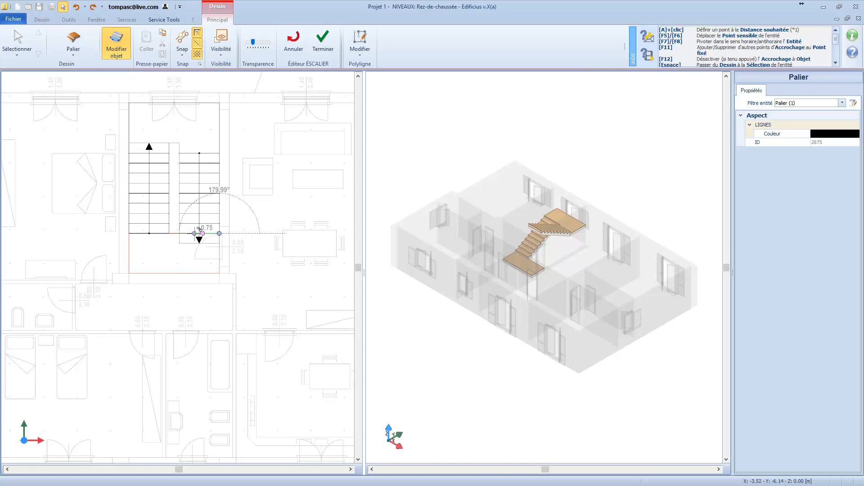
pyautogui.moveTo(197, 231); pyautogui.dragTo(226, 242)
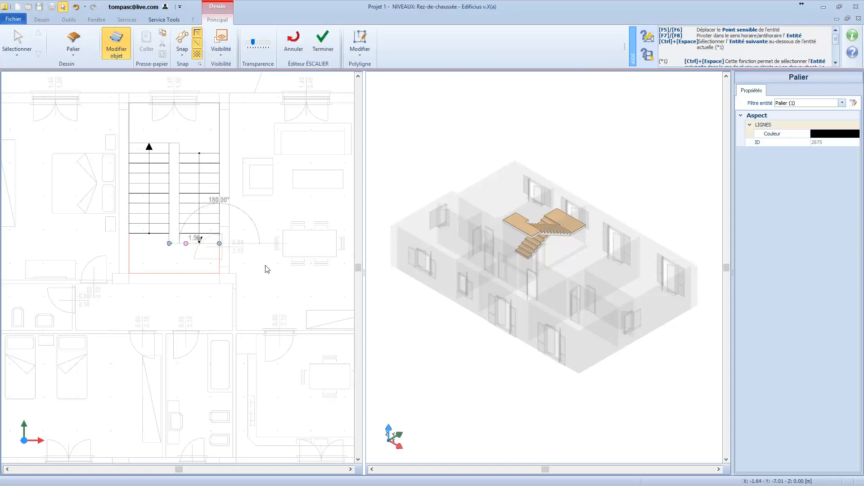
pyautogui.click(275, 216)
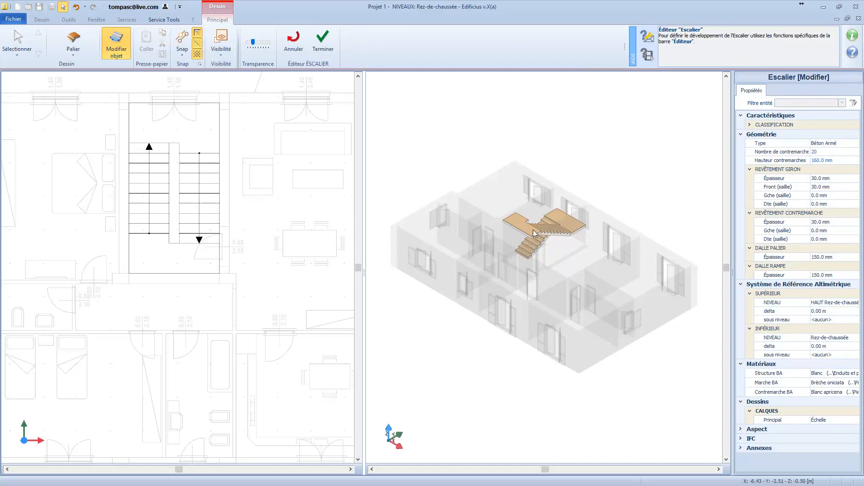
pyautogui.click(323, 44)
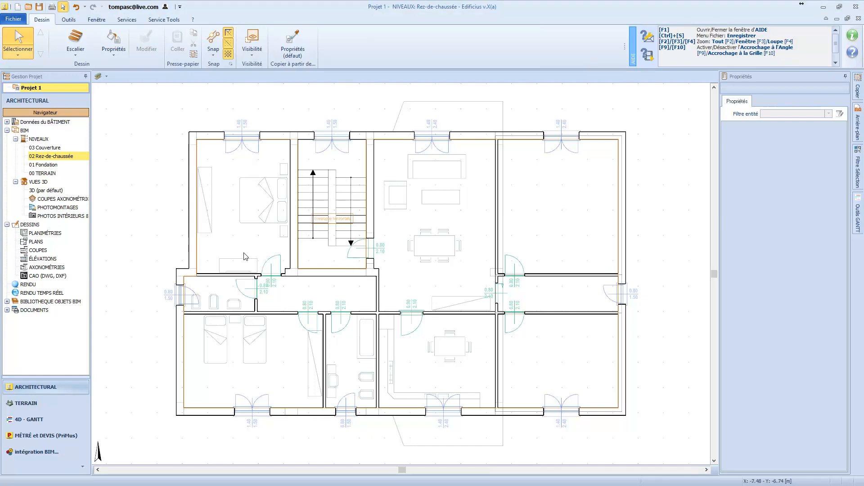
# In the default 3D view, delete the north façade window in front of the stair.
pyautogui.doubleClick(48, 191)
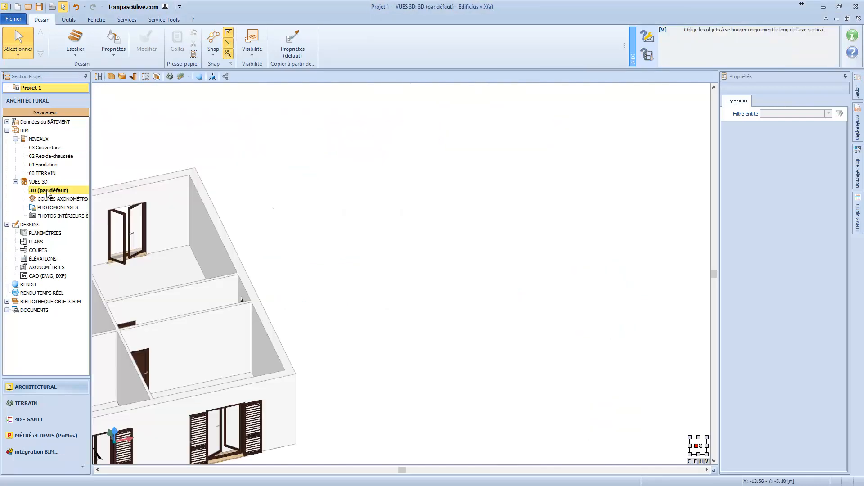
pyautogui.scroll(3, 256, 250)
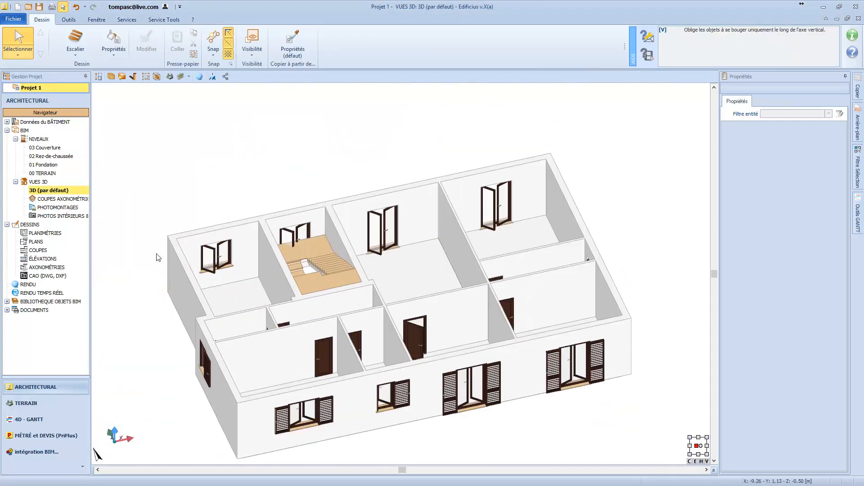
pyautogui.moveTo(256, 251); pyautogui.dragTo(226, 256, button='middle')
pyautogui.scroll(-3, 444, 407)
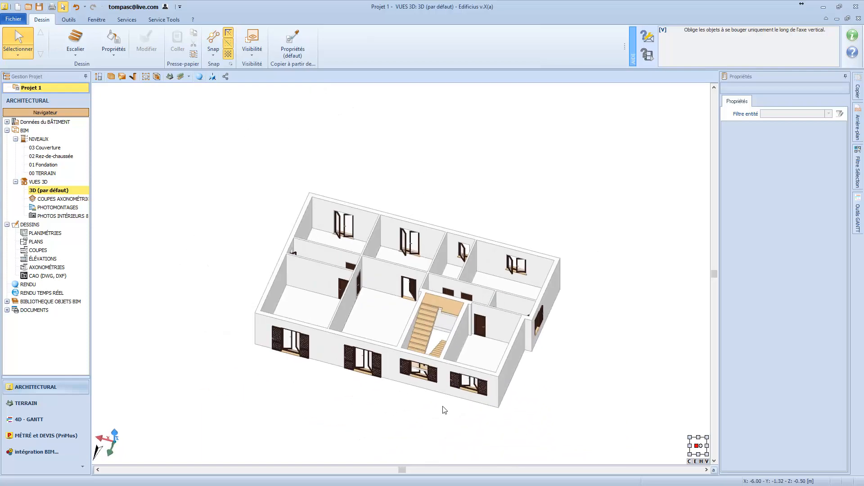
pyautogui.scroll(5, 440, 378)
pyautogui.moveTo(440, 378); pyautogui.dragTo(443, 366, button='middle')
pyautogui.scroll(3, 439, 265)
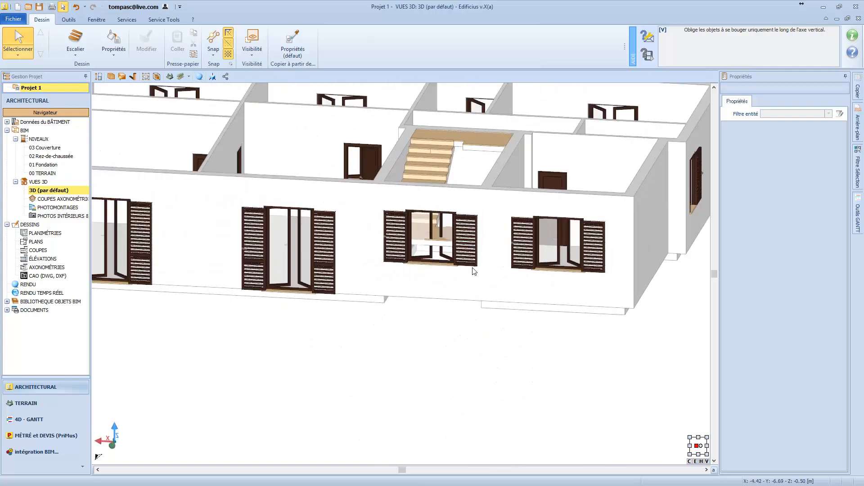
pyautogui.click(448, 258)
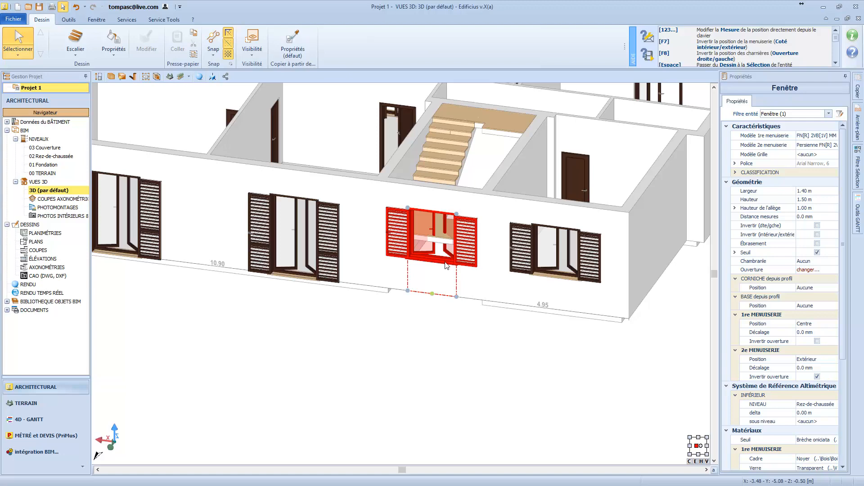
pyautogui.press('Delete')
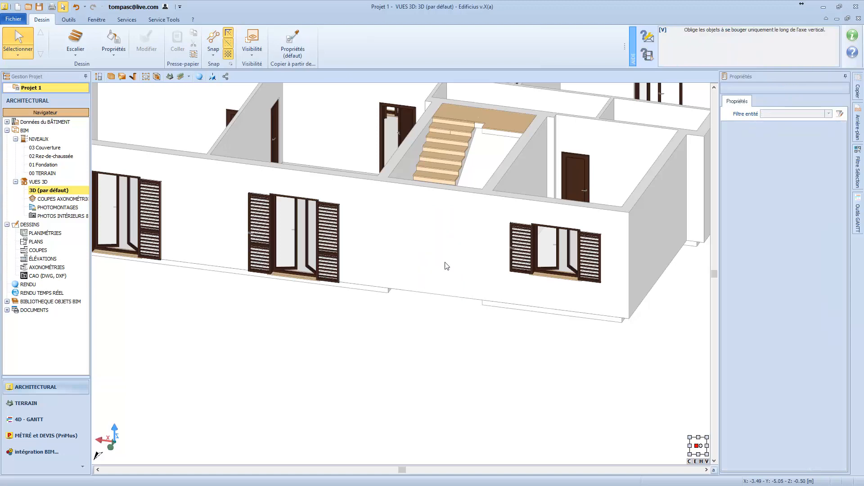
# Hide the walls, magnetic 2D grid, doors, windows and floor slabs to isolate the stair in the 3D view.
pyautogui.scroll(-4, 439, 295)
pyautogui.moveTo(428, 268); pyautogui.dragTo(415, 268, button='middle')
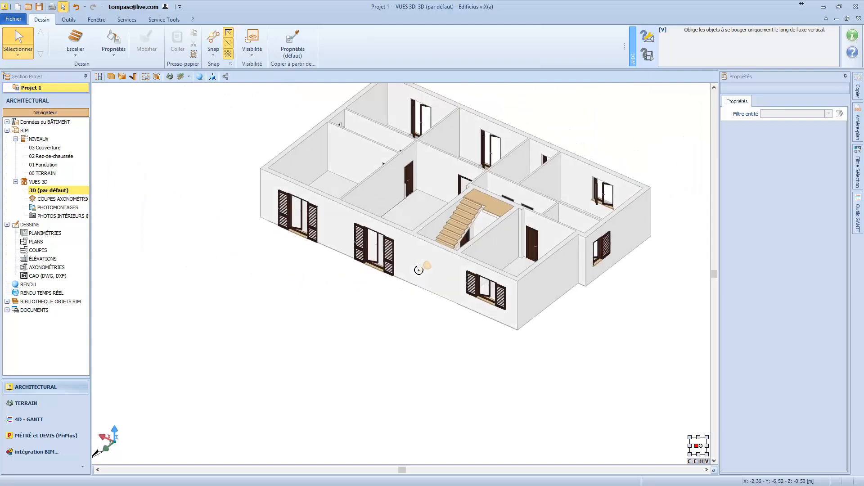
pyautogui.scroll(3, 423, 246)
pyautogui.click(252, 50)
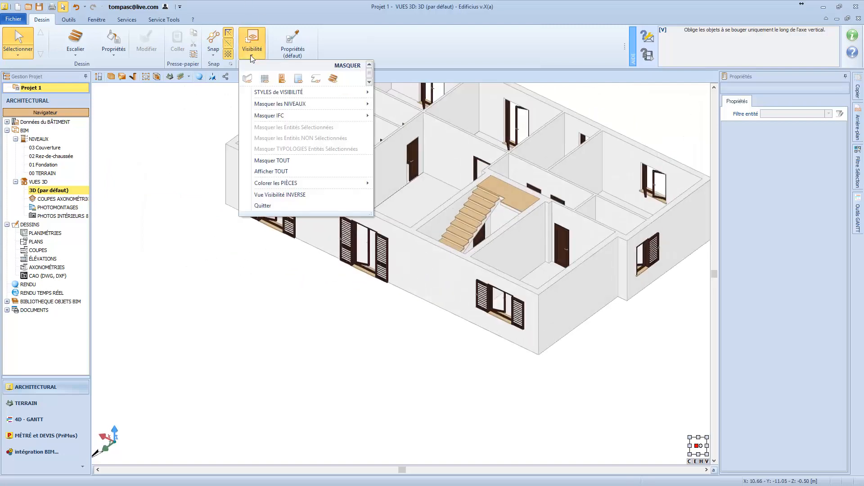
pyautogui.click(248, 79)
pyautogui.click(264, 79)
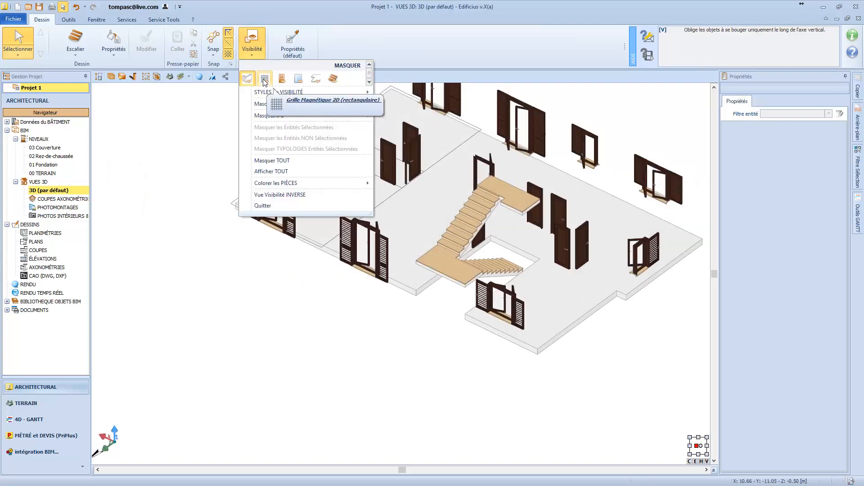
pyautogui.click(282, 80)
pyautogui.click(298, 79)
pyautogui.click(315, 79)
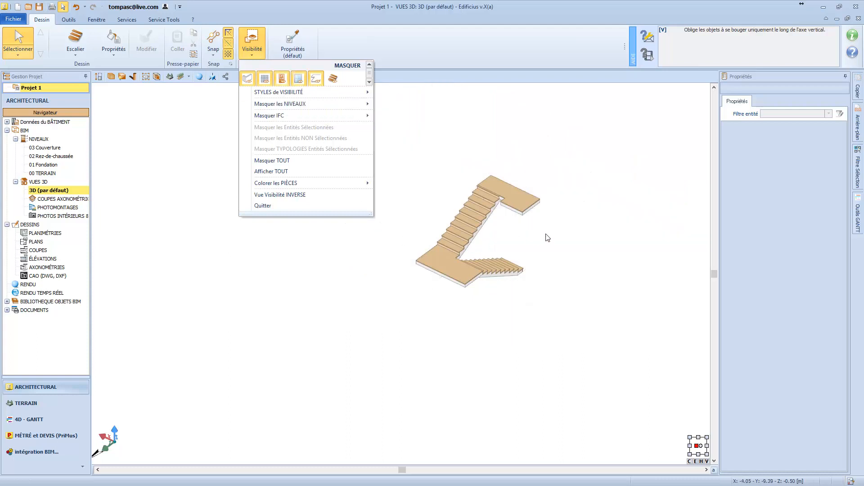
pyautogui.click(548, 238)
# Start a railing (Garde-corps) and assign it the Tube rond [FV] model from the BIM object library.
pyautogui.moveTo(506, 195); pyautogui.dragTo(484, 215, button='middle')
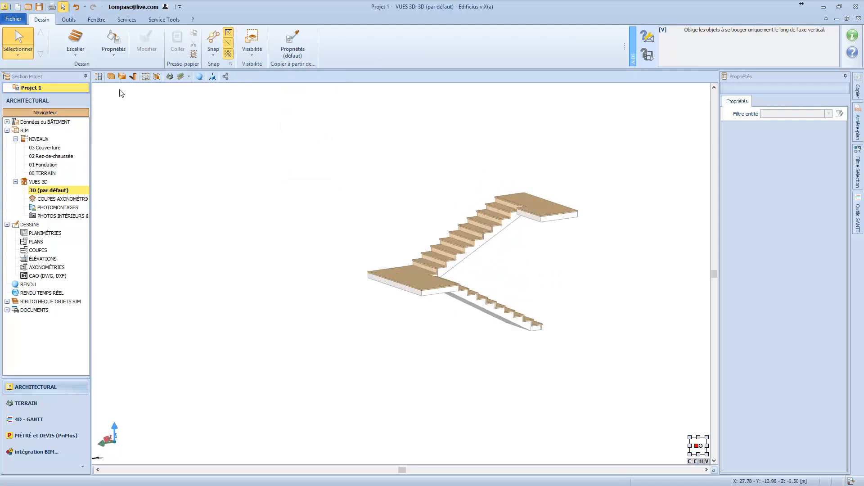
pyautogui.click(75, 49)
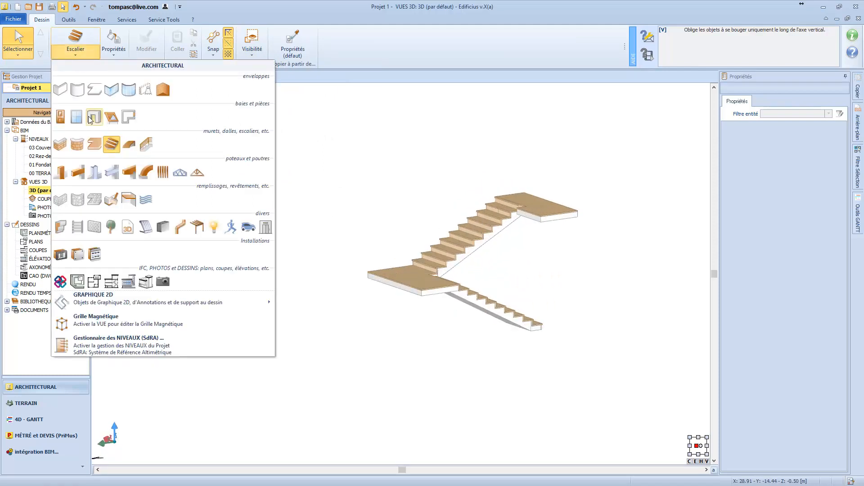
pyautogui.click(146, 147)
pyautogui.moveTo(405, 243); pyautogui.dragTo(445, 258, button='middle')
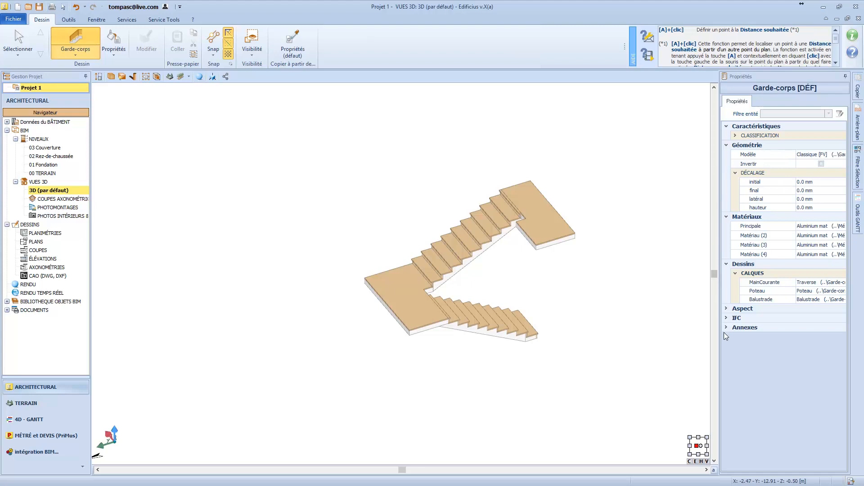
pyautogui.click(812, 154)
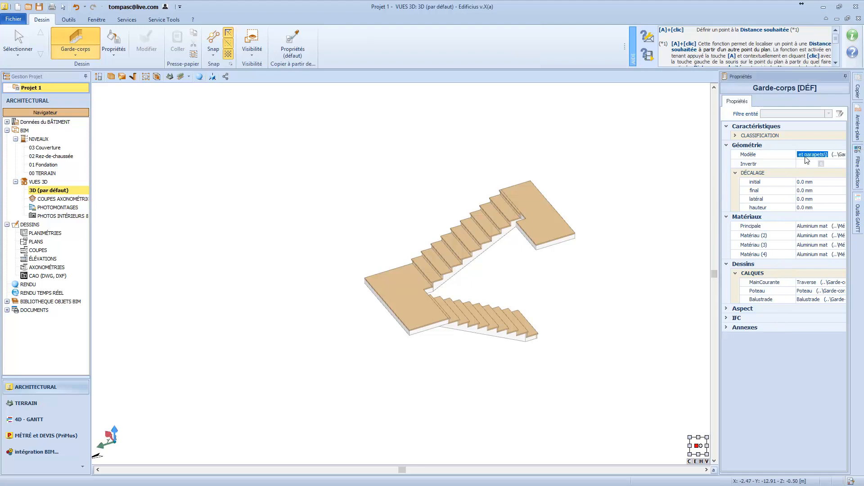
pyautogui.click(842, 155)
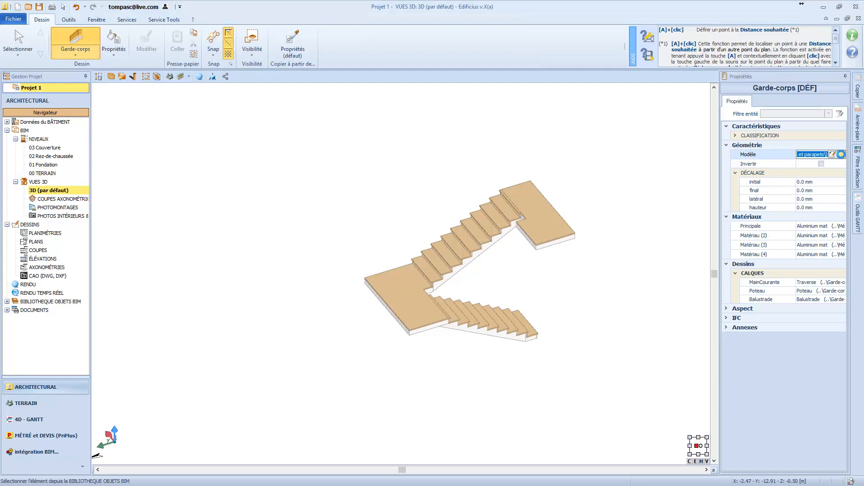
pyautogui.scroll(-6, 758, 269)
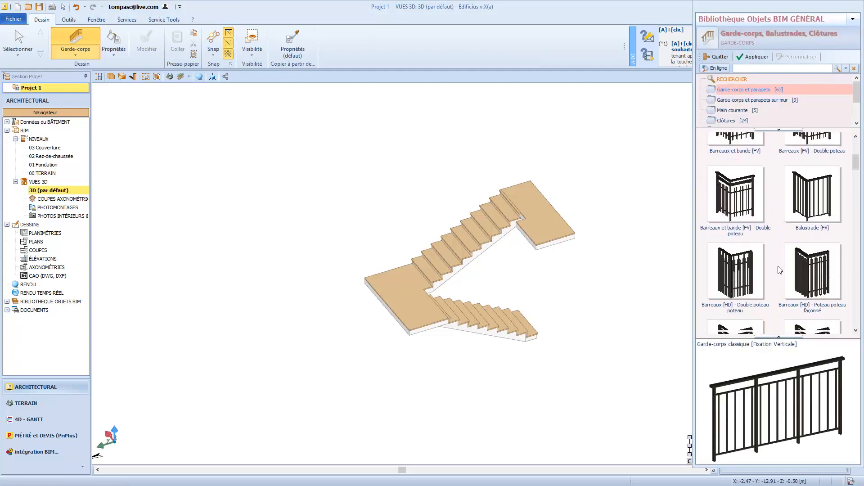
pyautogui.scroll(-5, 778, 265)
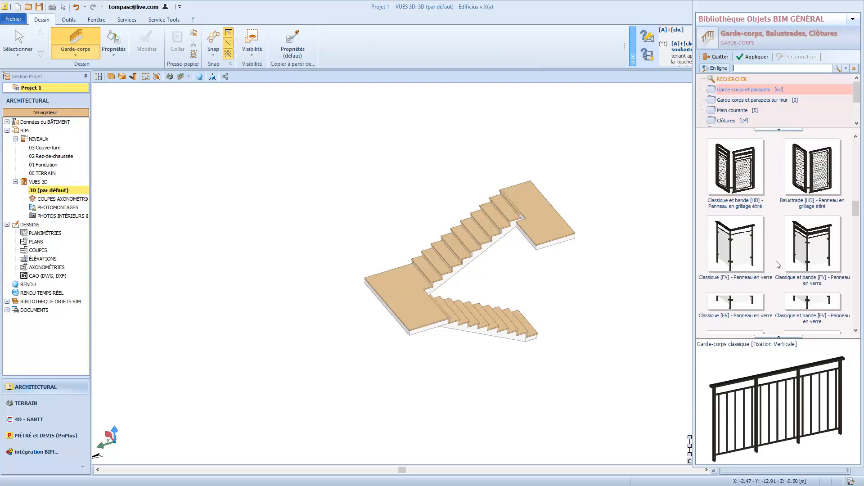
pyautogui.scroll(-4, 777, 265)
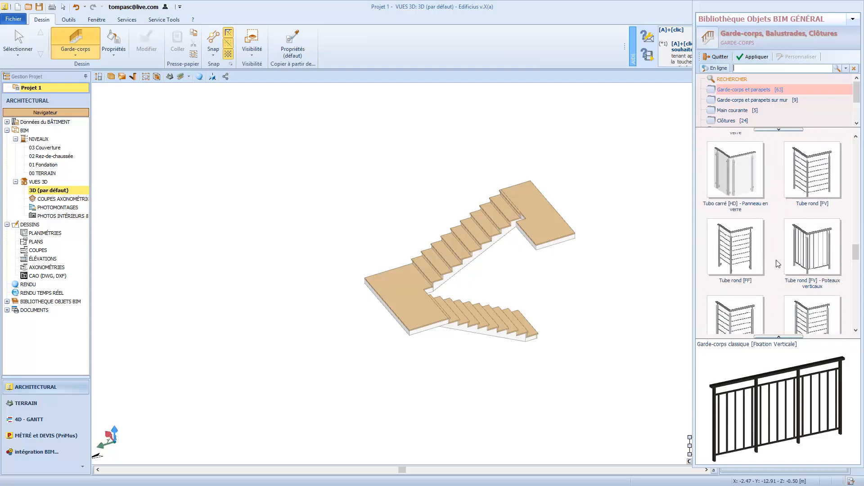
pyautogui.click(818, 186)
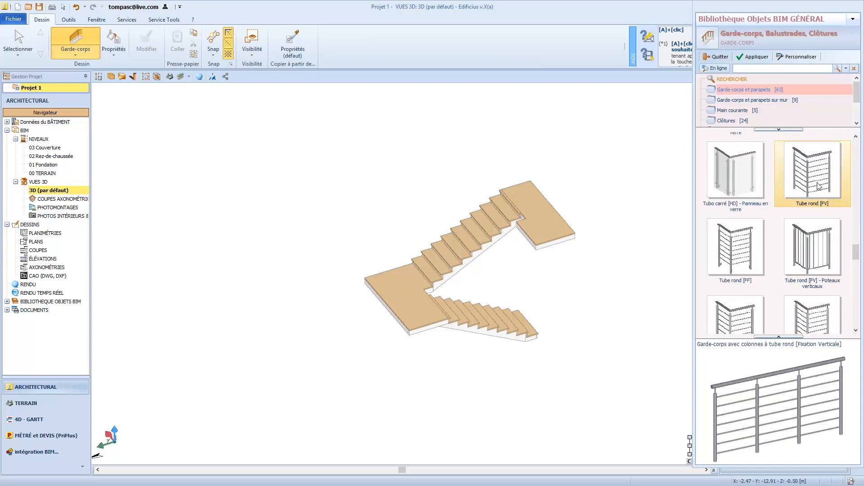
pyautogui.click(755, 58)
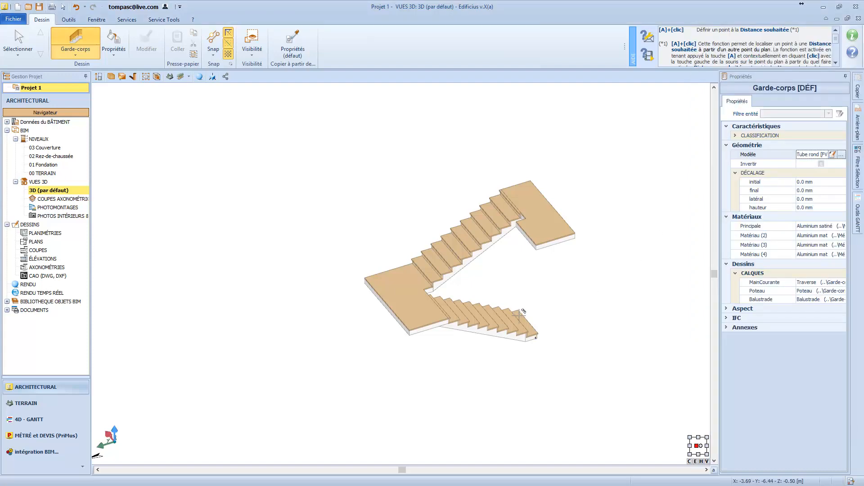
# Draw the railing along the inner edge of both stair flights, around the turn and onto the upper landing's edge, and finish it.
pyautogui.scroll(3, 520, 315)
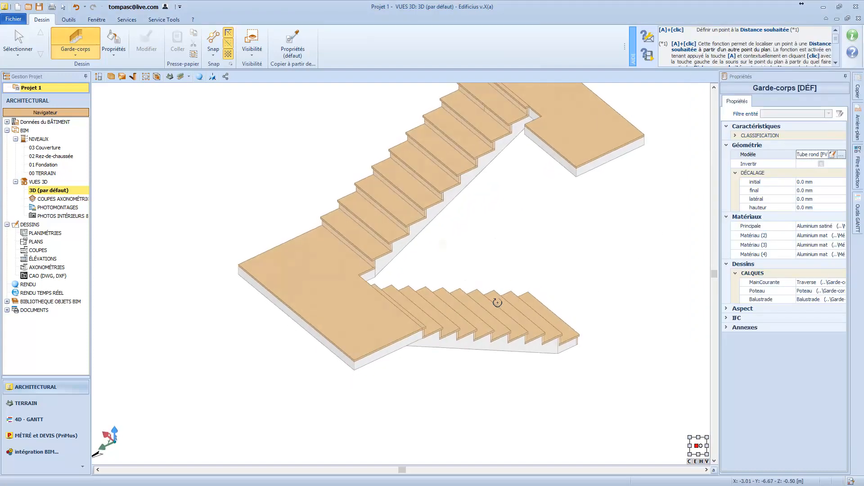
pyautogui.click(542, 296)
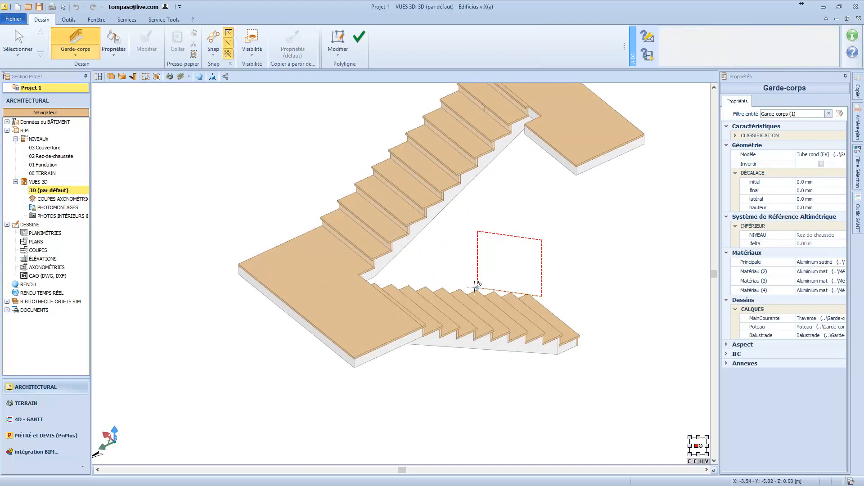
pyautogui.click(370, 286)
pyautogui.scroll(5, 369, 284)
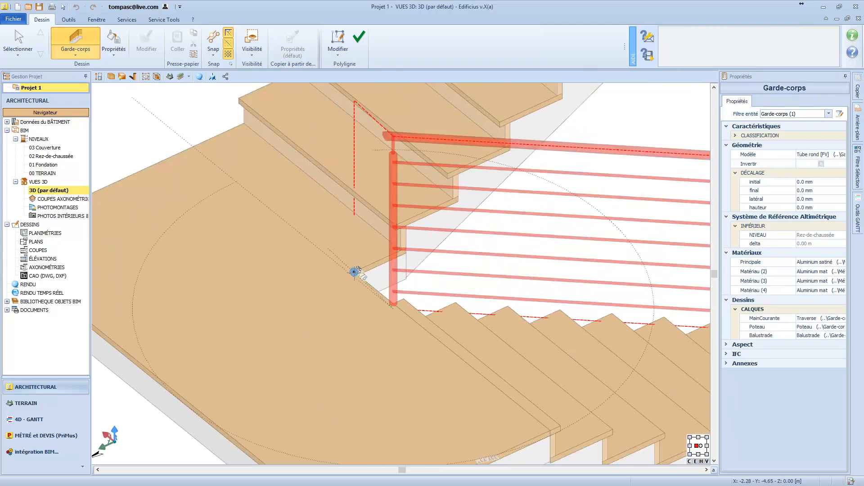
pyautogui.scroll(-6, 355, 275)
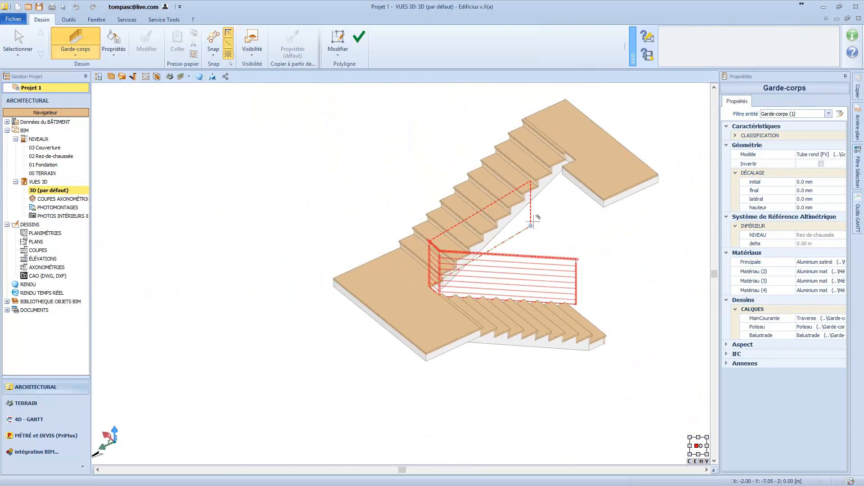
pyautogui.scroll(6, 569, 148)
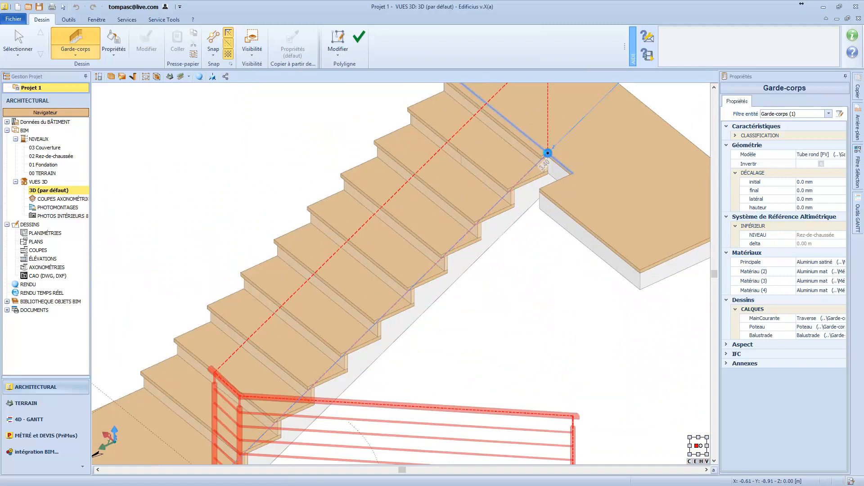
pyautogui.click(572, 172)
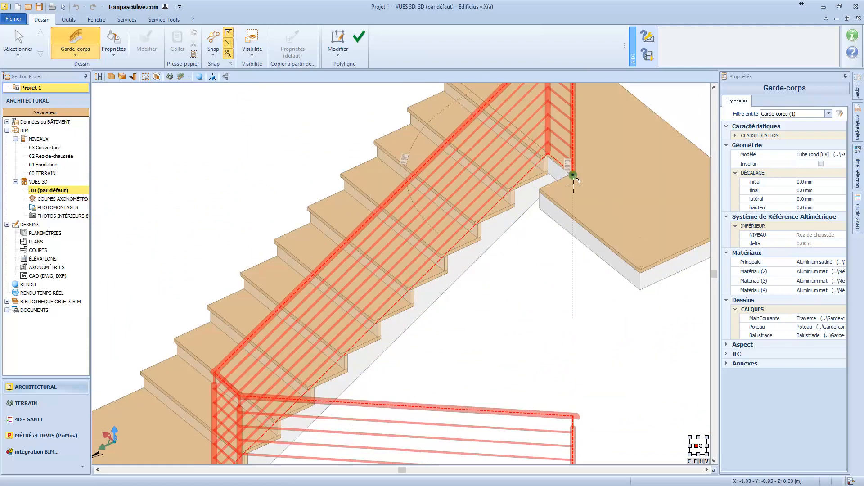
pyautogui.click(360, 33)
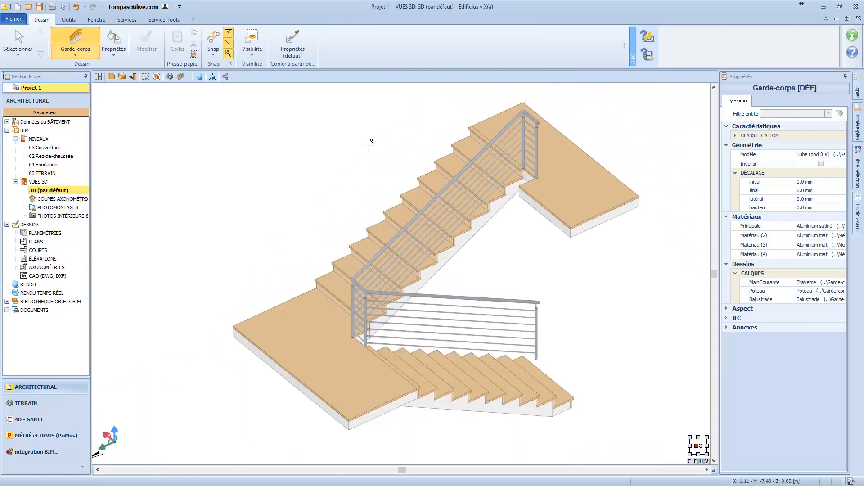
# Insert an intermediate post in the railing segment of each stair flight, and deselect the railing.
pyautogui.rightClick(368, 146)
pyautogui.click(388, 275)
pyautogui.click(460, 199)
pyautogui.rightClick(461, 198)
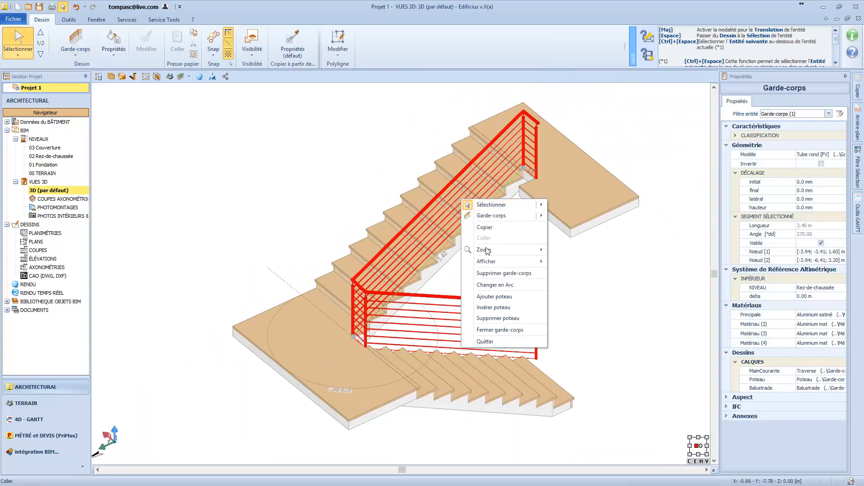
pyautogui.click(495, 307)
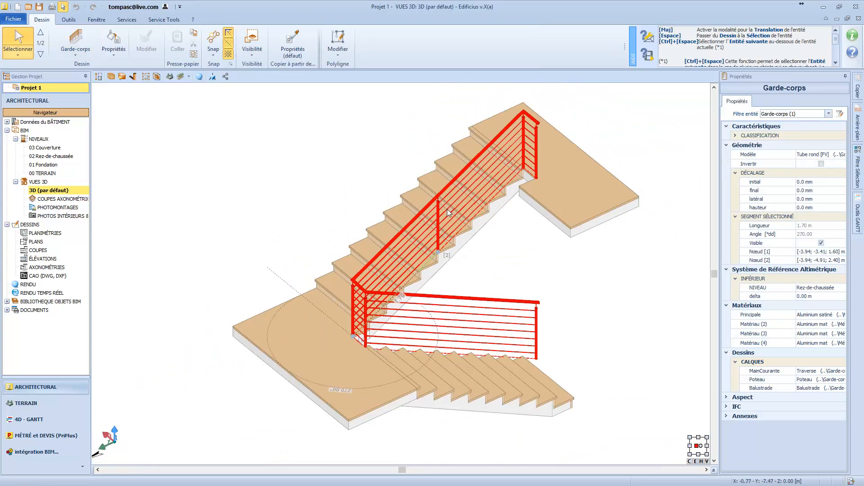
pyautogui.click(460, 332)
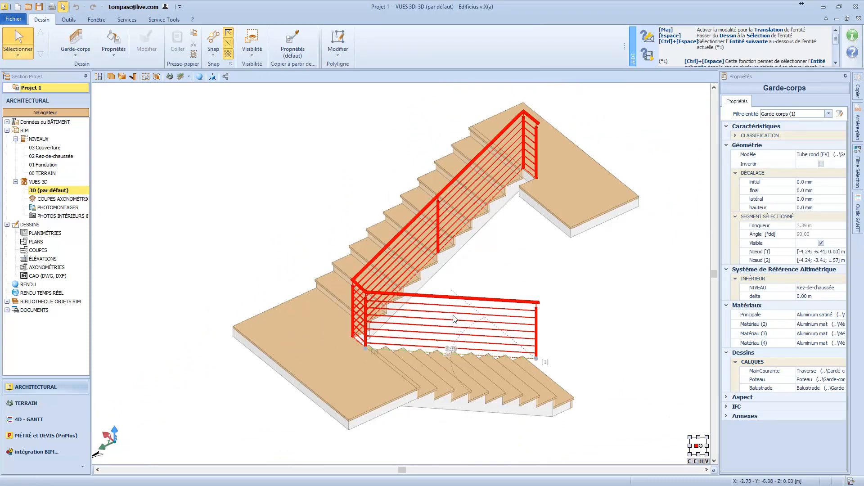
pyautogui.rightClick(454, 320)
pyautogui.click(487, 430)
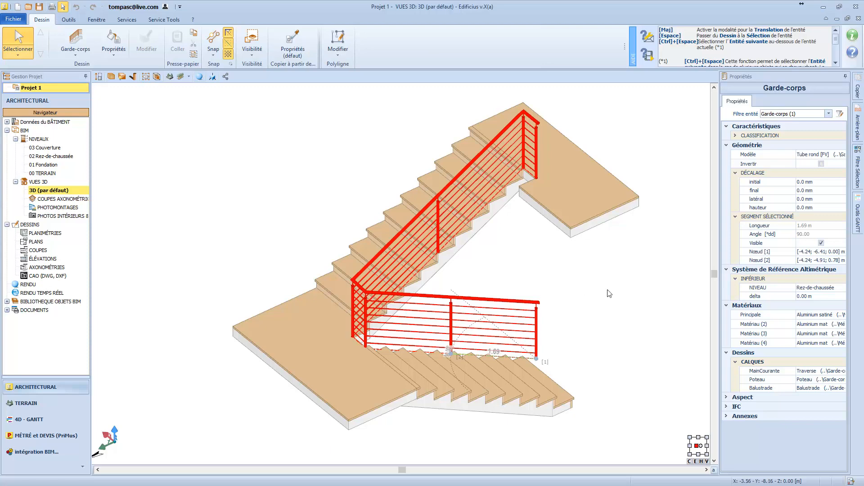
pyautogui.scroll(-2, 608, 279)
pyautogui.click(606, 302)
pyautogui.scroll(-2, 606, 302)
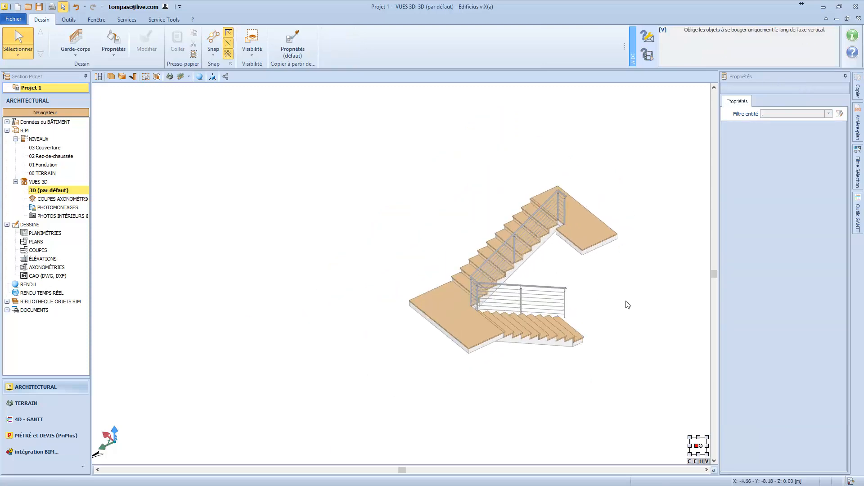
# Show all hidden entities again in the 3D view.
pyautogui.click(254, 49)
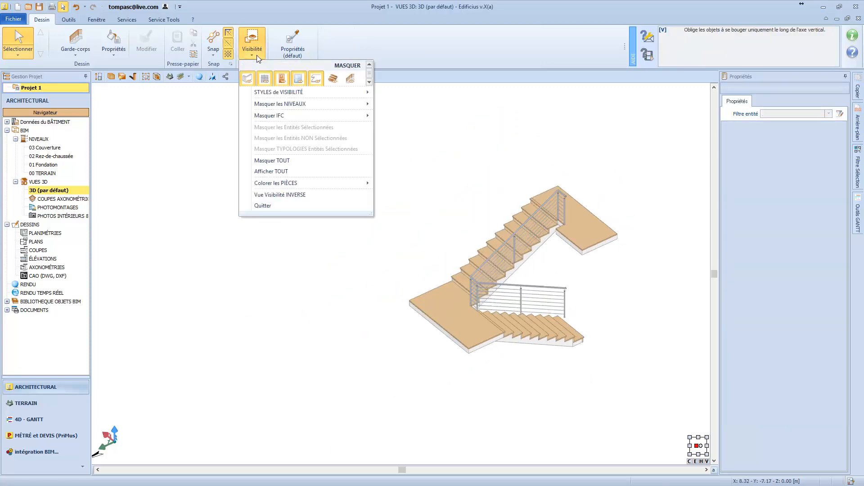
pyautogui.click(289, 172)
pyautogui.moveTo(539, 315); pyautogui.dragTo(550, 316, button='middle')
pyautogui.scroll(-3, 465, 285)
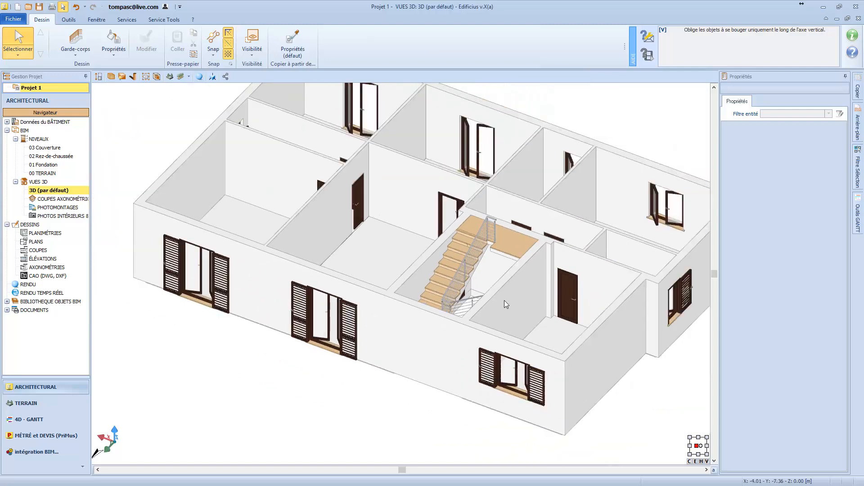
pyautogui.moveTo(504, 301); pyautogui.dragTo(505, 293, button='middle')
pyautogui.scroll(-2, 501, 288)
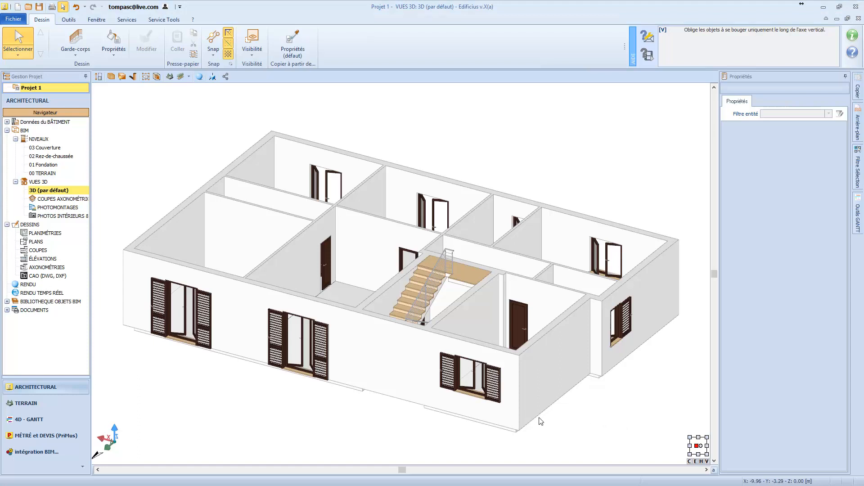
# On the 02 Rez-de-chaussée plan, start a slab (Dalle) along the outer walls from the south balcony's west start around the east façade to the north balcony.
pyautogui.doubleClick(51, 156)
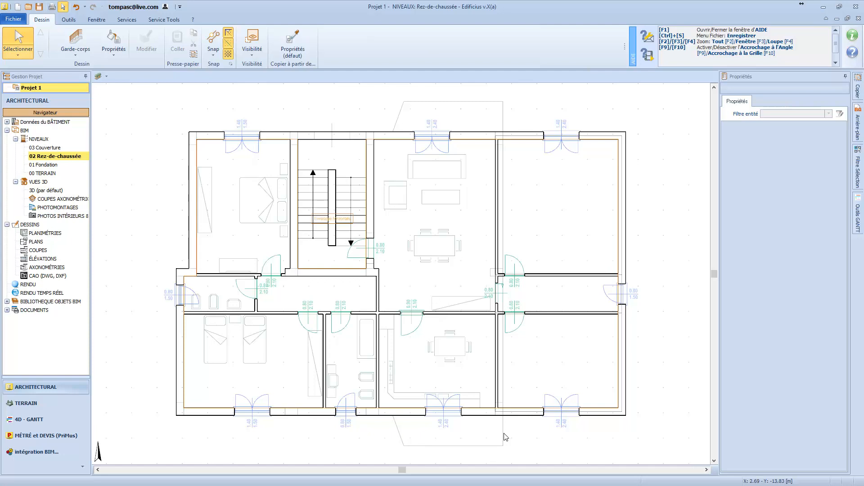
pyautogui.click(76, 53)
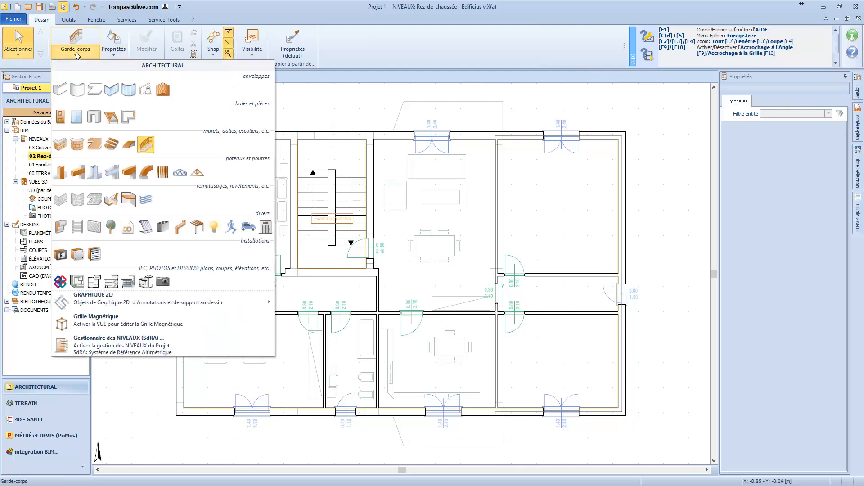
pyautogui.click(94, 144)
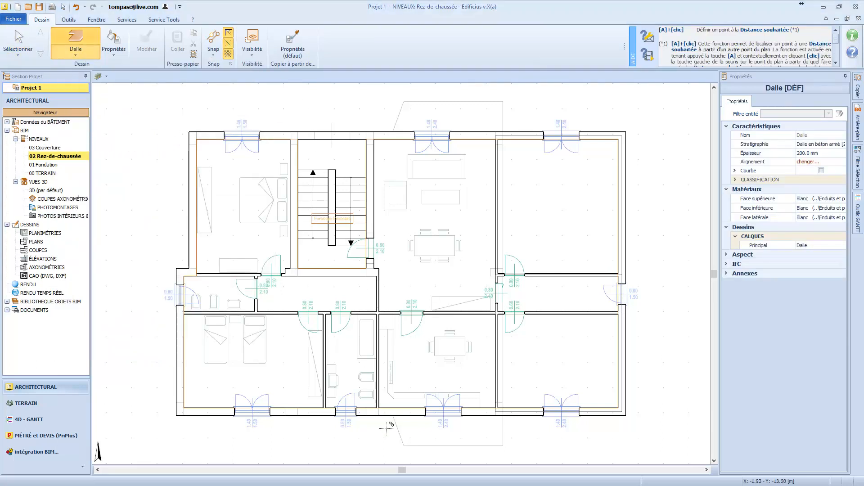
pyautogui.click(393, 415)
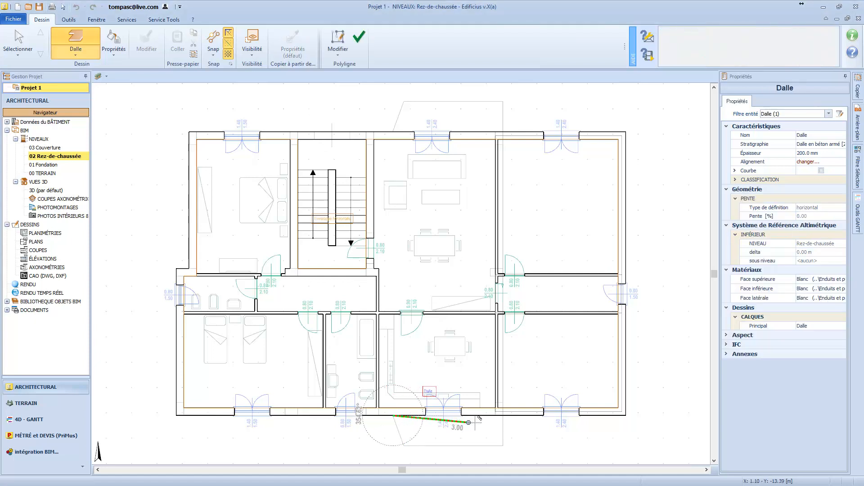
pyautogui.click(626, 415)
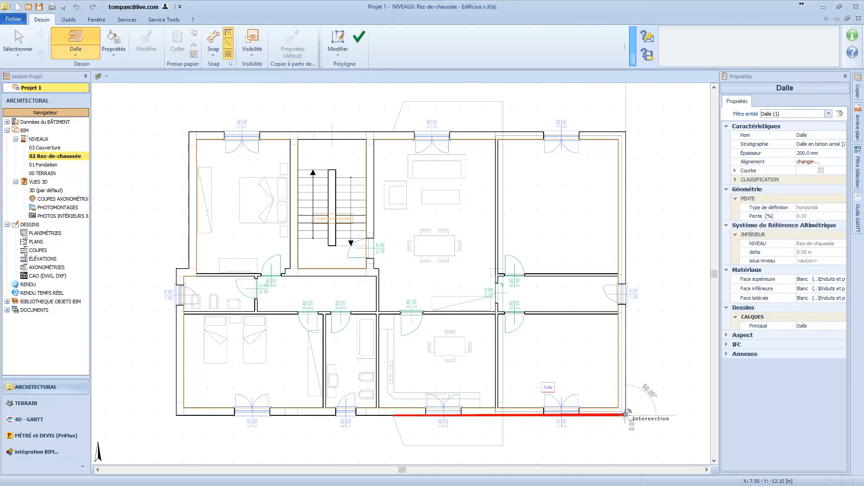
pyautogui.click(626, 132)
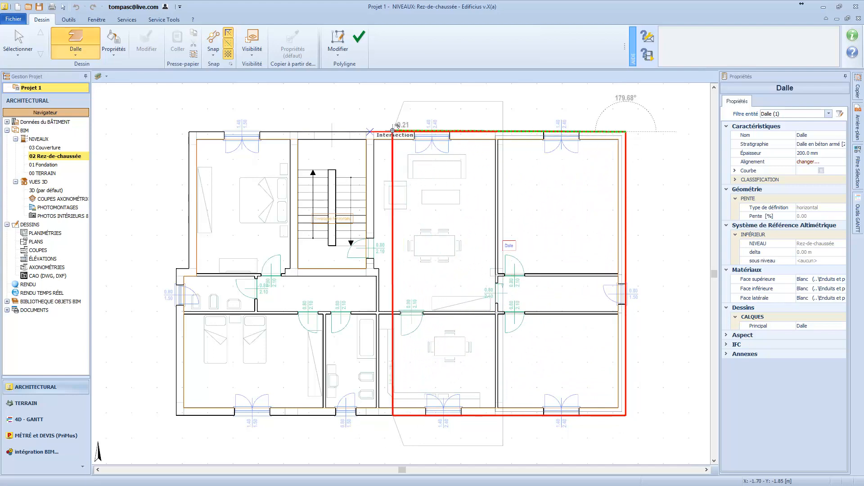
pyautogui.scroll(3, 396, 130)
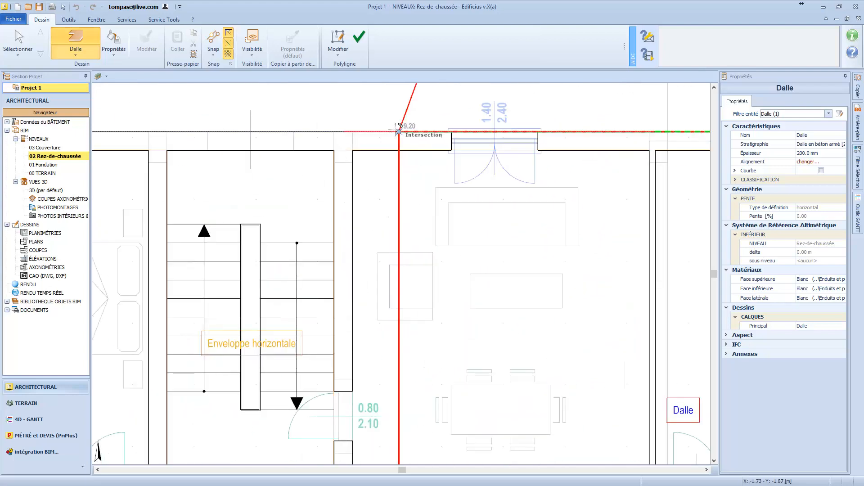
pyautogui.click(396, 131)
# Trace the slab's outer edge from the north balcony's angled corner, placing its two east corners 1.2 m beyond the east and south façades.
pyautogui.scroll(-3, 397, 131)
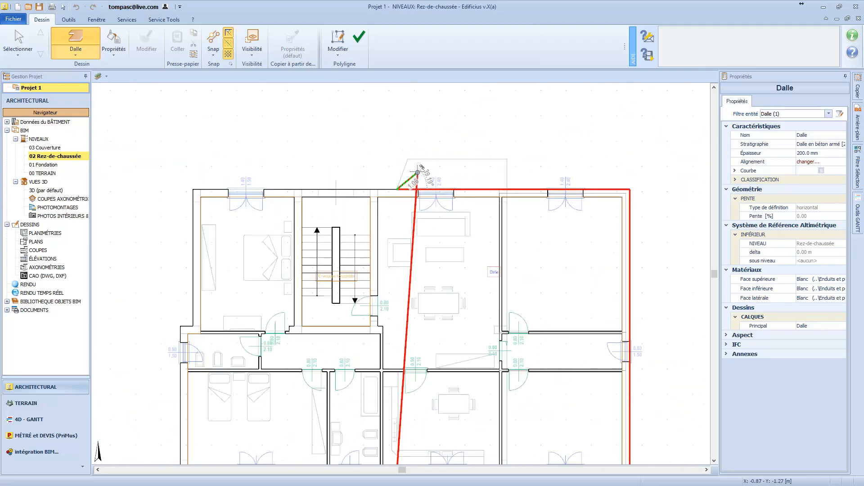
pyautogui.click(408, 159)
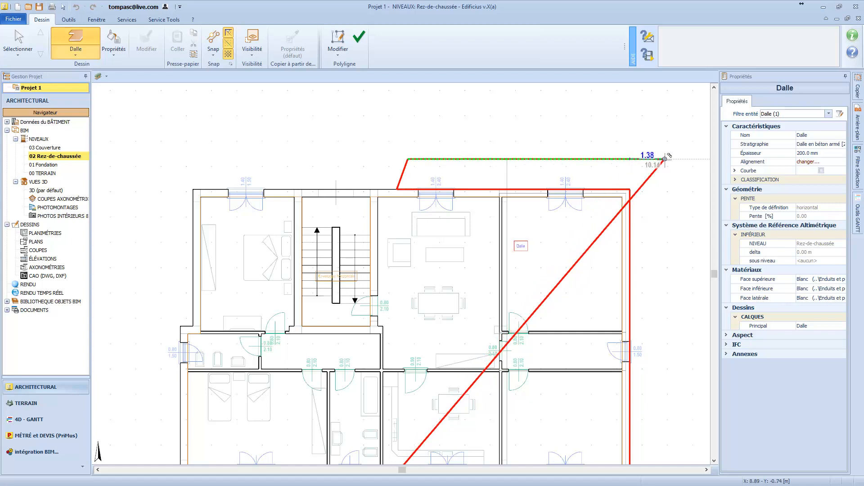
pyautogui.write('1.2')
pyautogui.press('Return')
pyautogui.scroll(-4, 667, 286)
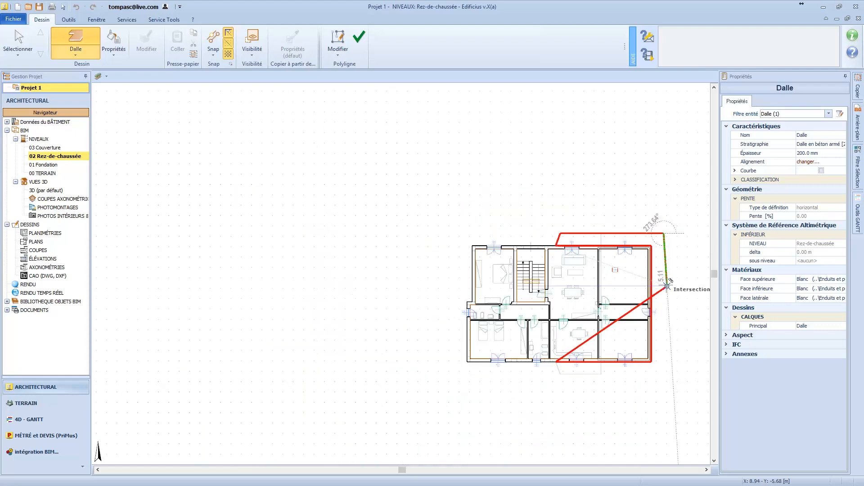
pyautogui.scroll(3, 671, 334)
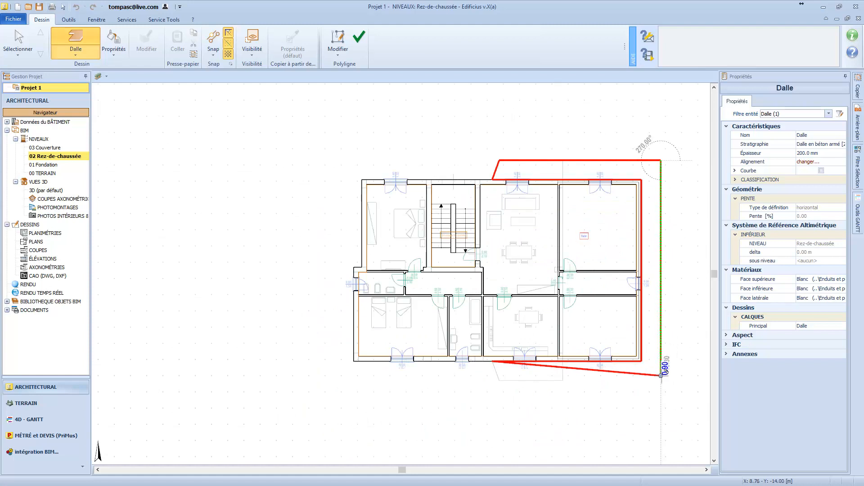
pyautogui.write('1.2')
pyautogui.click(660, 379)
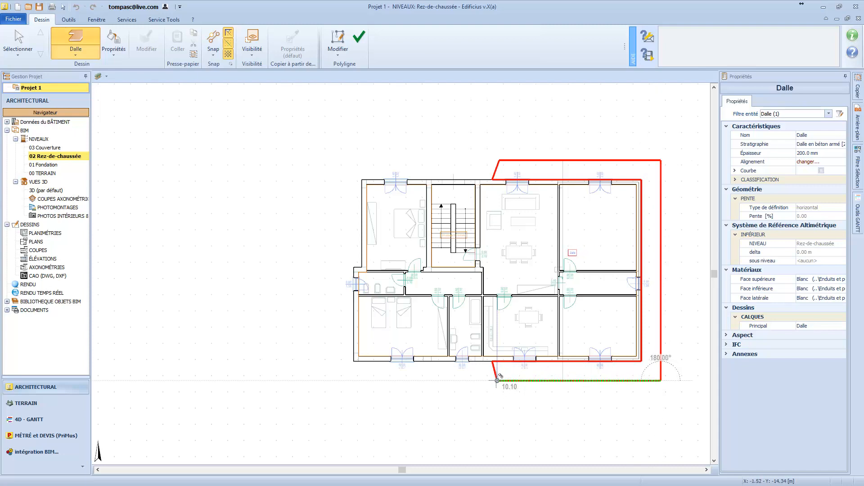
# Place the slab outline's last vertex at the south balcony's angled corner, finish the slab and leave the command.
pyautogui.scroll(1, 499, 380)
pyautogui.scroll(2, 500, 381)
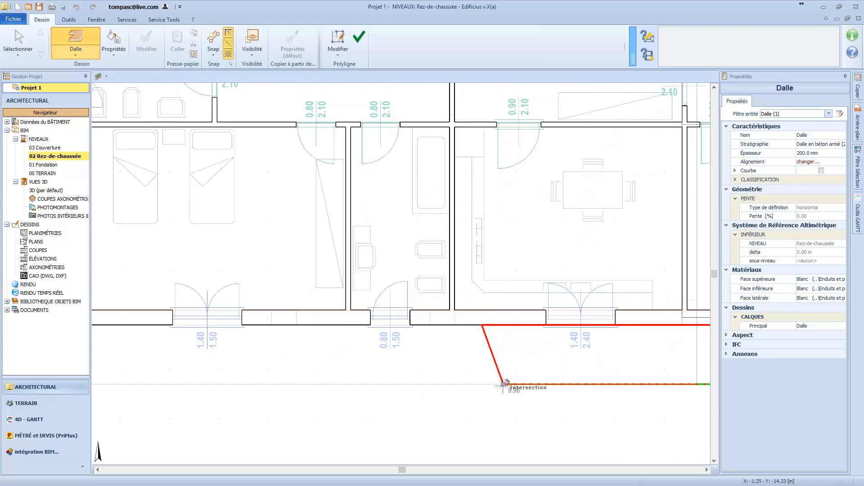
pyautogui.click(503, 383)
pyautogui.click(359, 36)
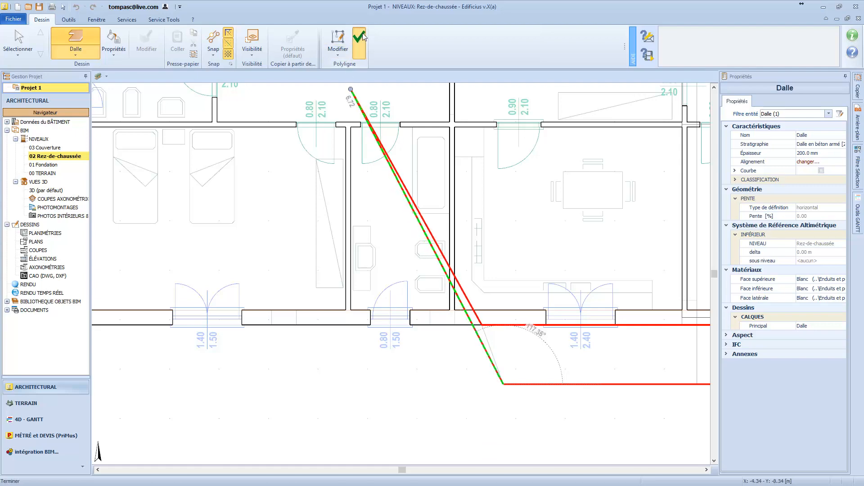
pyautogui.scroll(-1, 446, 320)
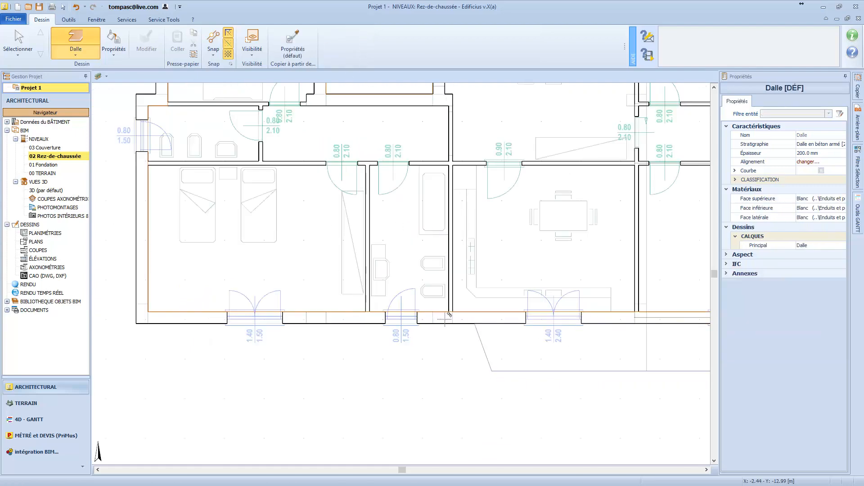
pyautogui.press('Escape')
pyautogui.scroll(-3, 444, 326)
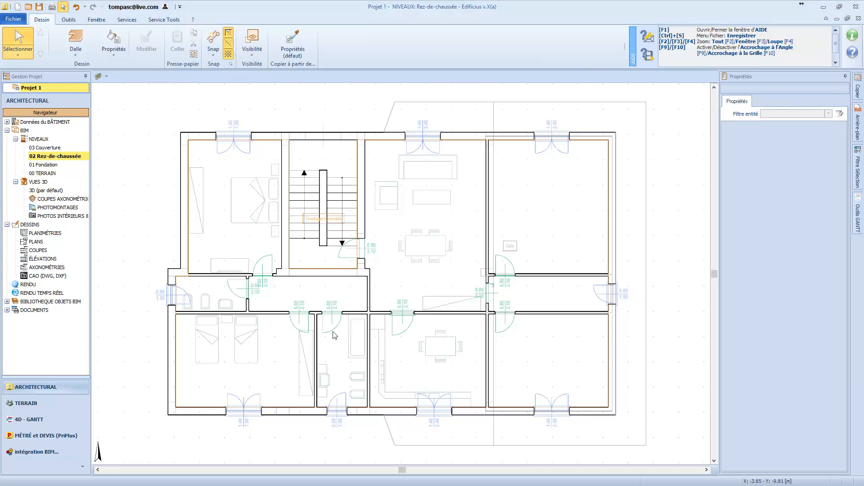
# In the default 3D view, start a railing (Garde-corps) at the south balcony's west end, from the house wall to the slab's angled outer corner.
pyautogui.doubleClick(45, 191)
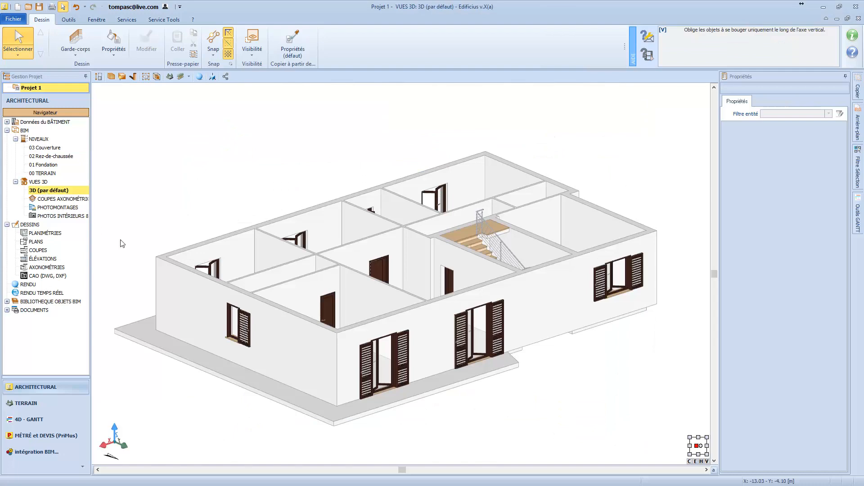
pyautogui.moveTo(225, 327); pyautogui.dragTo(268, 319, button='middle')
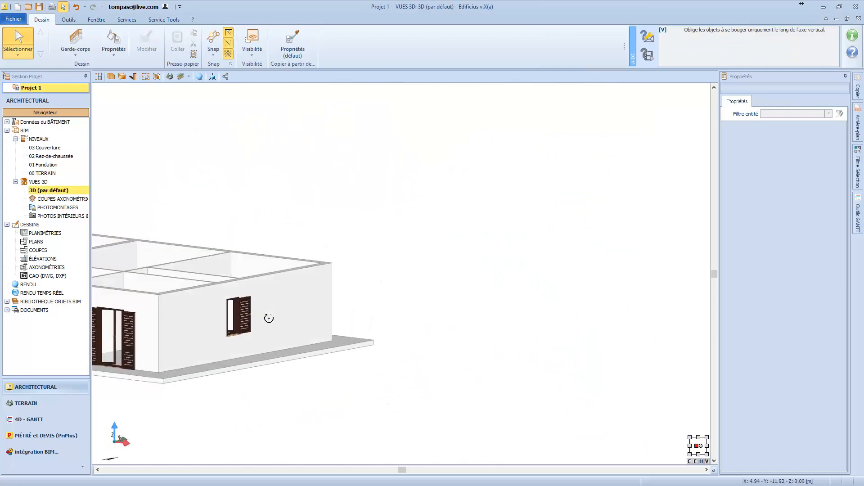
pyautogui.scroll(-4, 310, 321)
pyautogui.scroll(3, 211, 331)
pyautogui.moveTo(211, 331); pyautogui.dragTo(239, 361, button='middle')
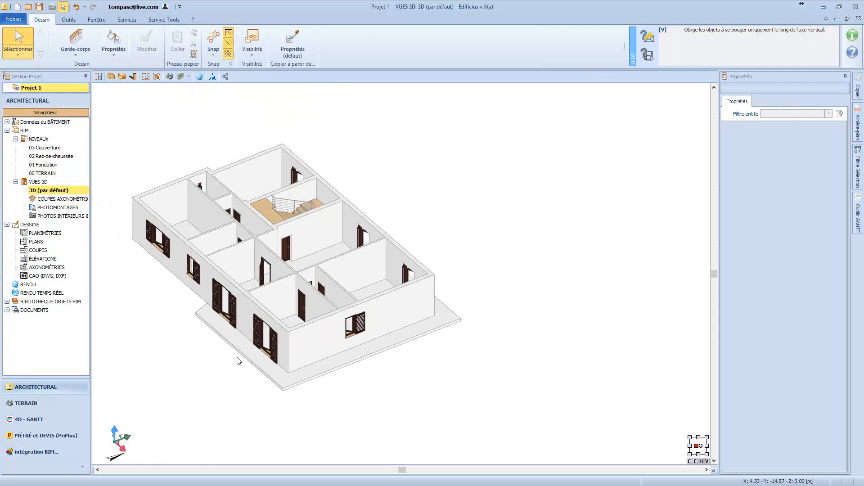
pyautogui.click(72, 42)
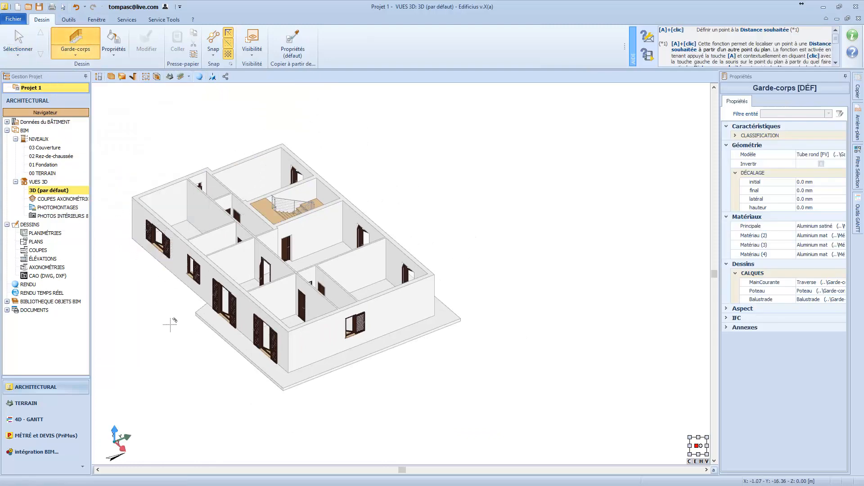
pyautogui.scroll(3, 170, 321)
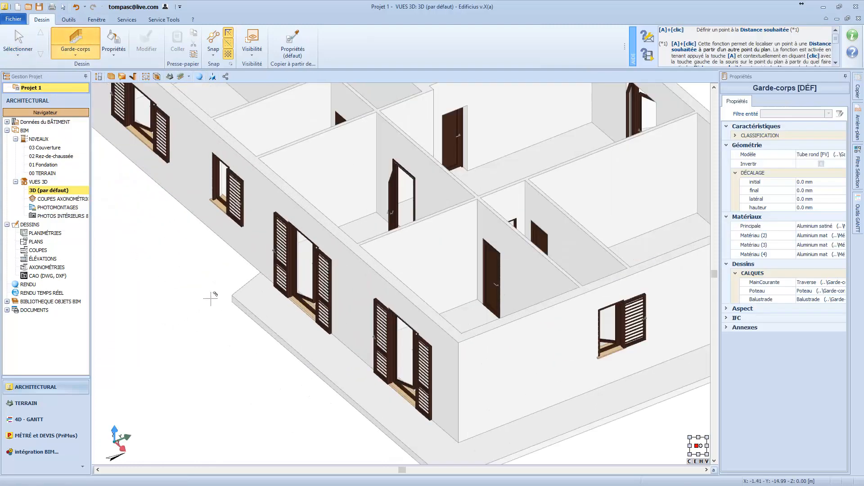
pyautogui.click(260, 271)
pyautogui.click(234, 292)
# Continue the railing along the slab's upper outer edge, placing vertices at its south-east and north-east corners.
pyautogui.scroll(-4, 233, 288)
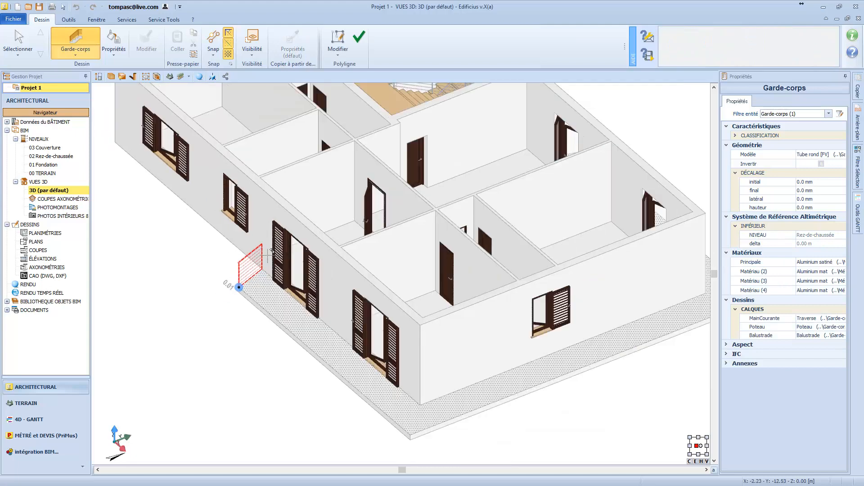
pyautogui.scroll(5, 317, 353)
pyautogui.scroll(3, 317, 353)
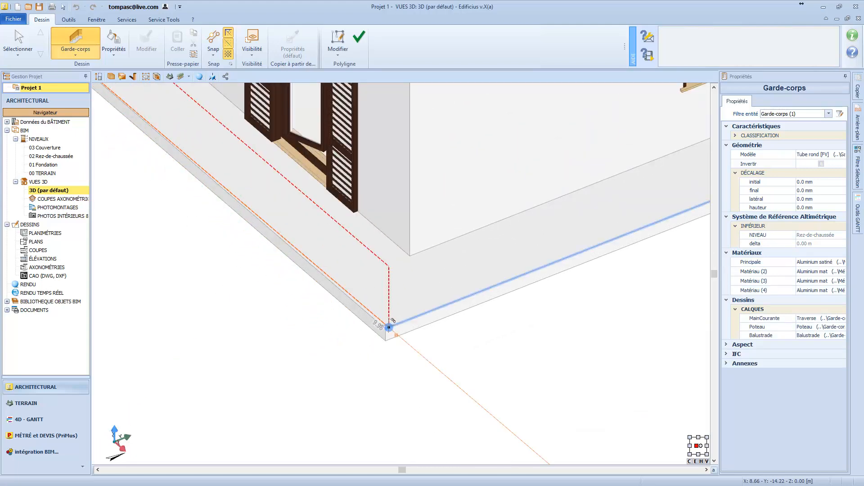
pyautogui.click(385, 329)
pyautogui.scroll(-5, 321, 358)
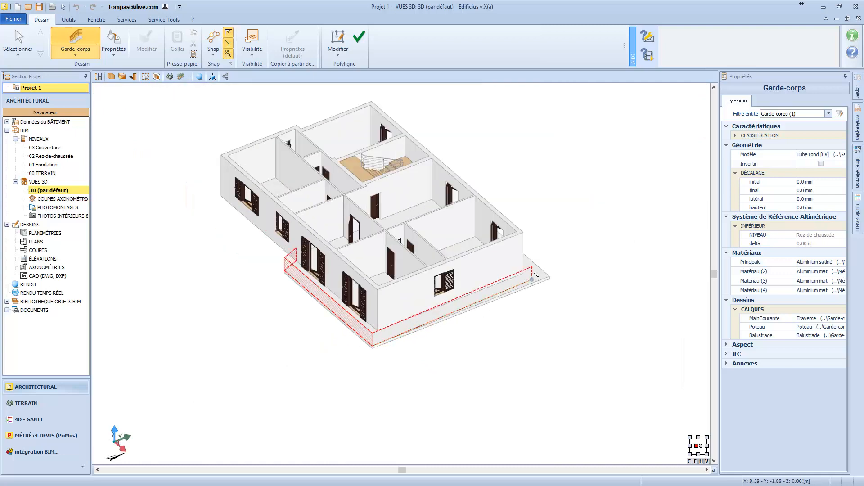
pyautogui.scroll(6, 554, 281)
pyautogui.click(556, 282)
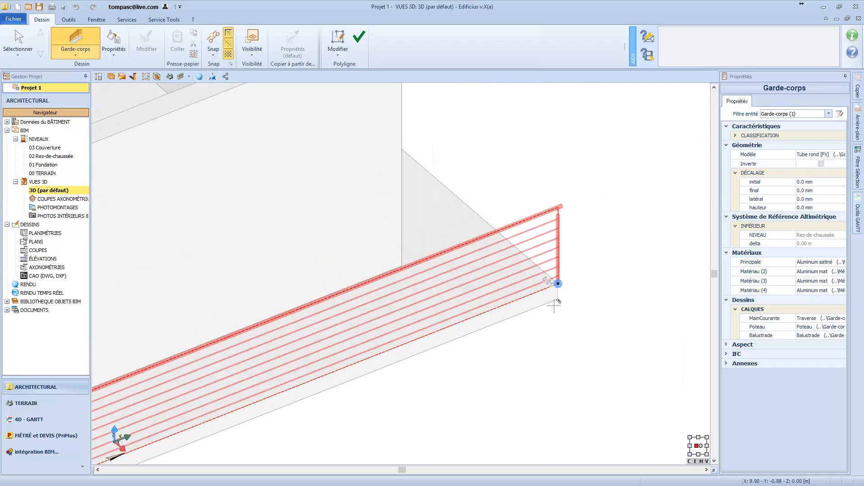
# Run the railing along the north edge to the angled corner and back to the house wall, finish it and leave the command.
pyautogui.scroll(-4, 552, 315)
pyautogui.moveTo(546, 328); pyautogui.dragTo(468, 324, button='middle')
pyautogui.scroll(-3, 468, 324)
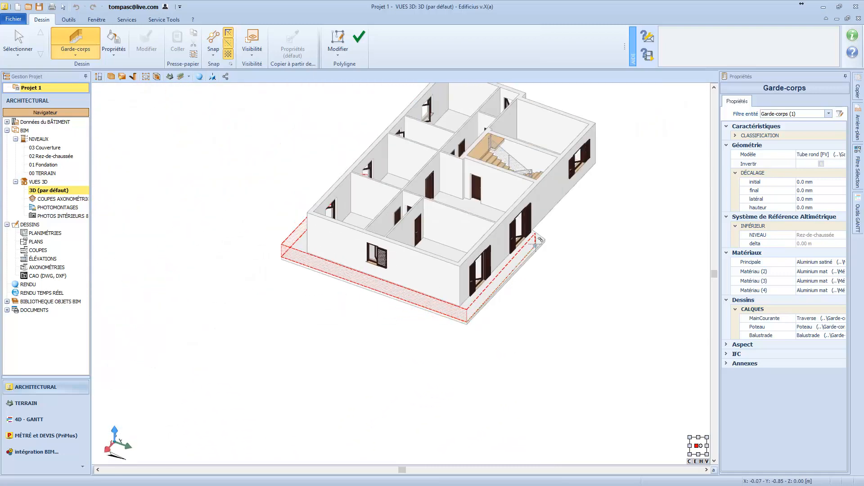
pyautogui.scroll(6, 546, 247)
pyautogui.click(553, 256)
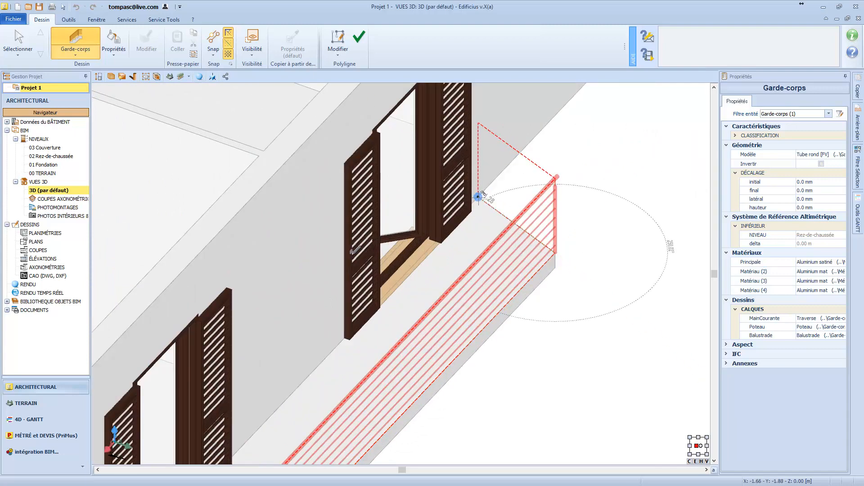
pyautogui.scroll(4, 479, 197)
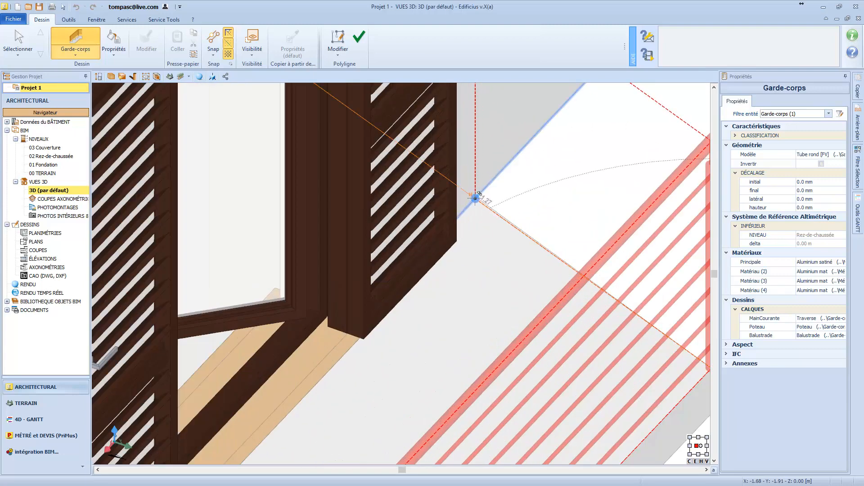
pyautogui.click(477, 198)
pyautogui.scroll(-8, 522, 213)
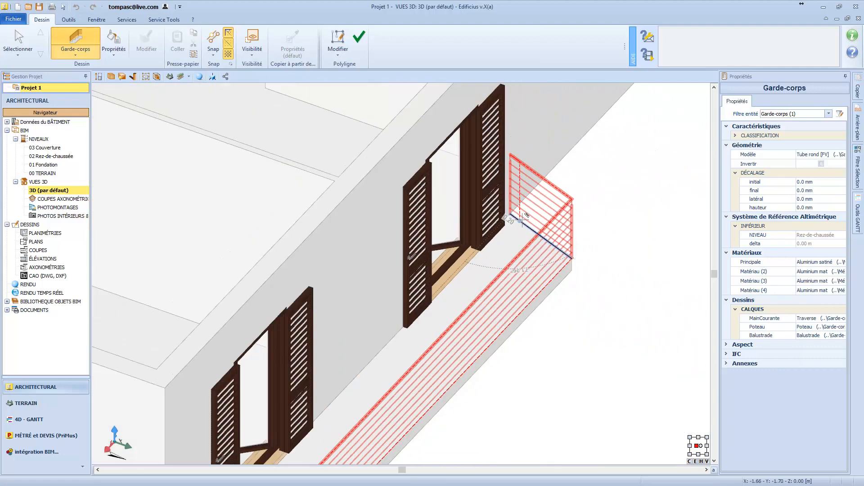
pyautogui.click(359, 36)
pyautogui.scroll(-8, 602, 216)
pyautogui.moveTo(448, 250); pyautogui.dragTo(332, 265, button='middle')
pyautogui.rightClick(331, 274)
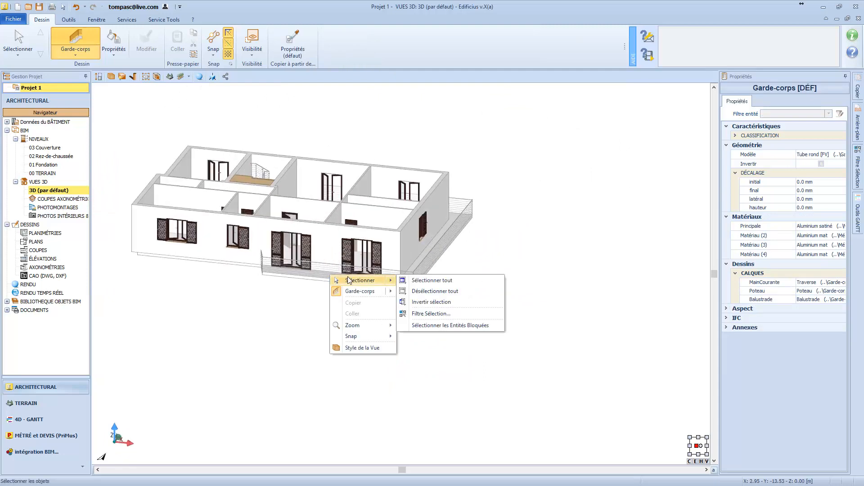
pyautogui.click(358, 280)
# Select the balcony railing and split its south run at the midpoints into four equal segments with intermediate posts.
pyautogui.click(315, 272)
pyautogui.scroll(3, 329, 276)
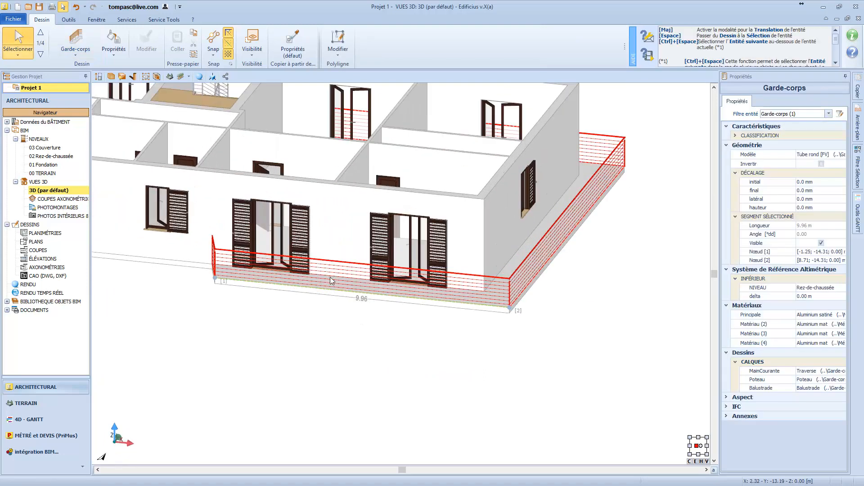
pyautogui.click(334, 277)
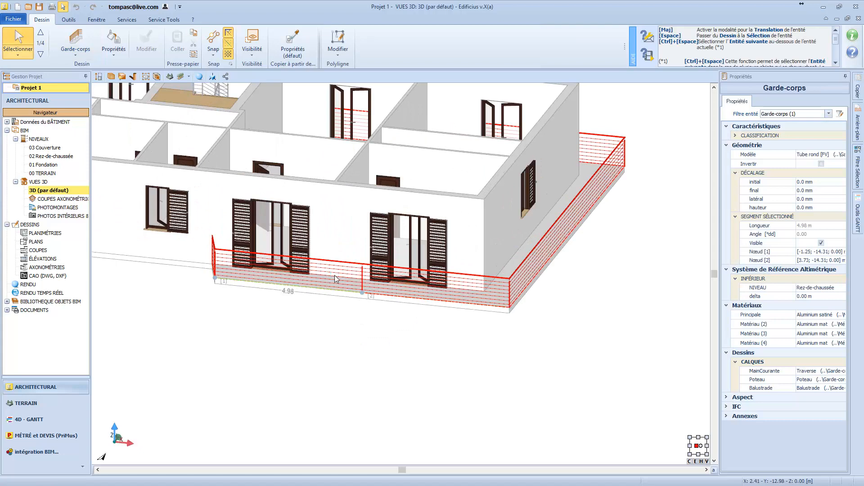
pyautogui.click(304, 271)
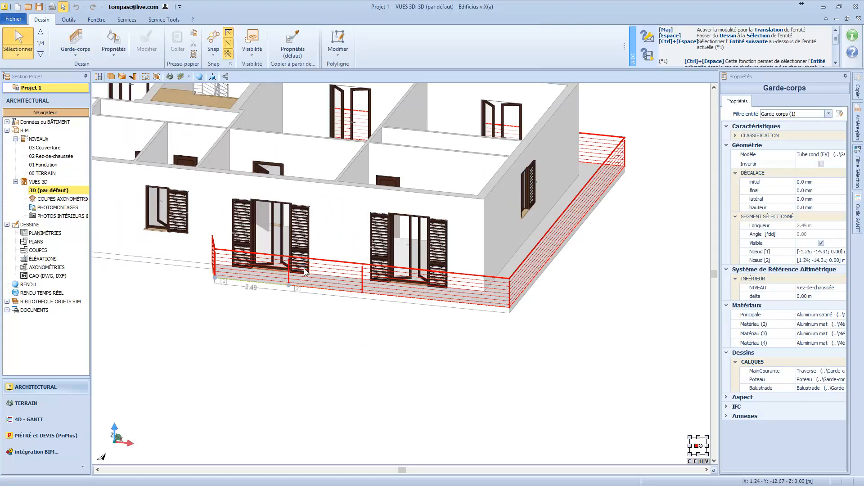
pyautogui.click(409, 287)
pyautogui.scroll(-2, 410, 287)
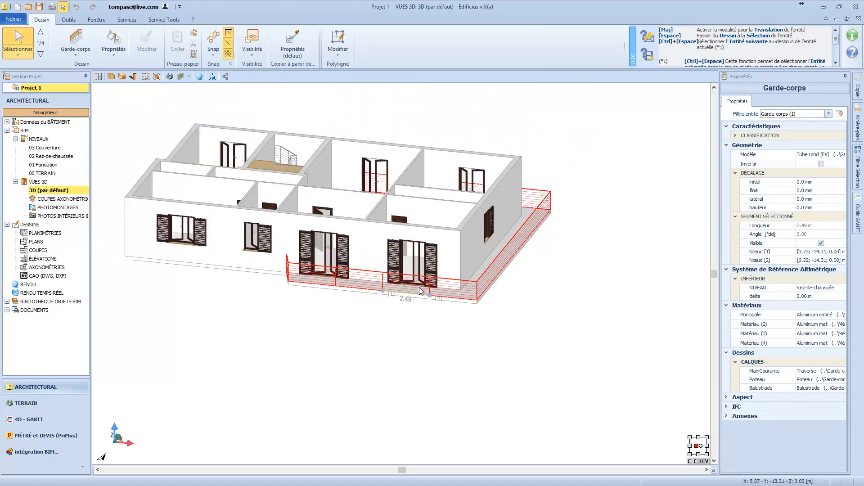
# Split the railing's east run at the midpoints into four equal segments.
pyautogui.moveTo(540, 286); pyautogui.dragTo(518, 287, button='middle')
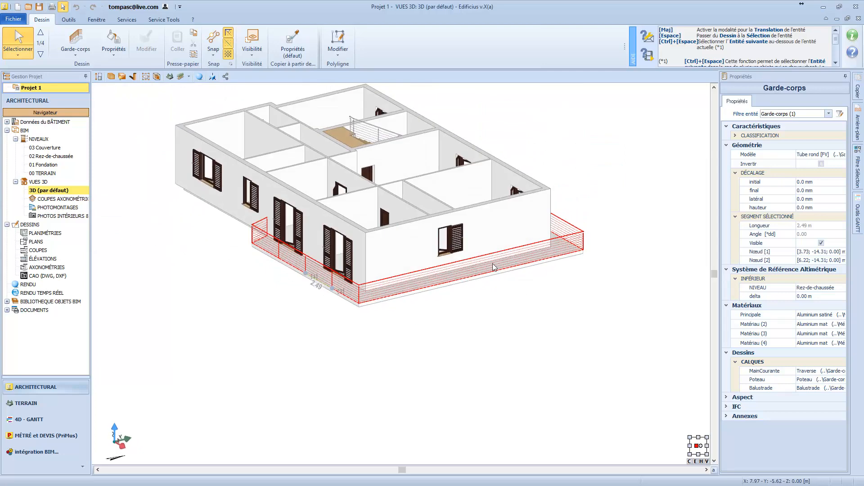
pyautogui.click(455, 277)
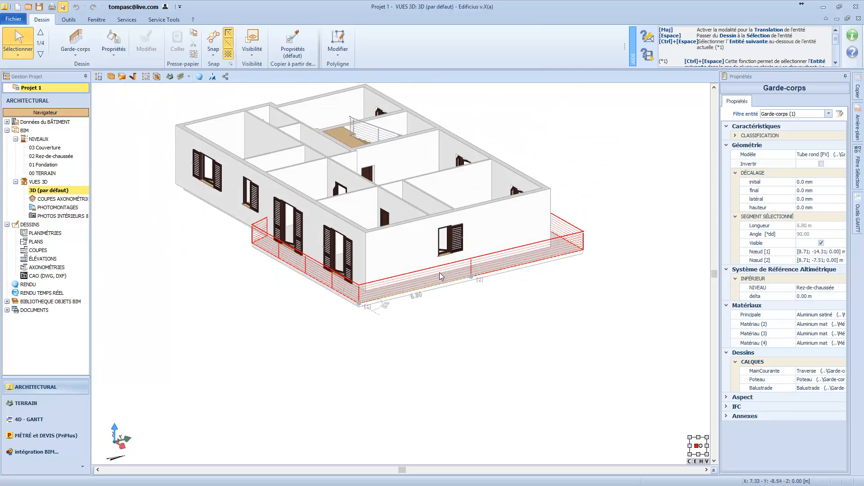
pyautogui.click(523, 254)
pyautogui.click(522, 253)
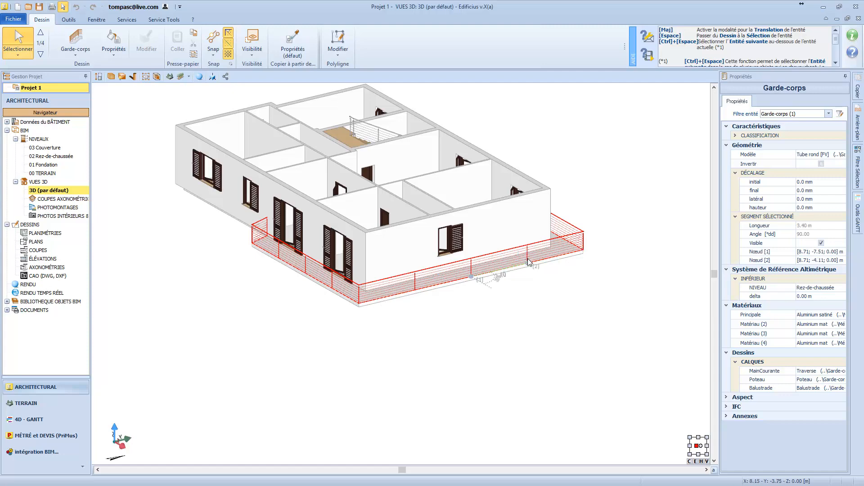
# Split the railing's north run at the midpoints into four equal segments and deselect the railing.
pyautogui.moveTo(602, 220); pyautogui.dragTo(507, 267, button='middle')
pyautogui.scroll(2, 565, 229)
pyautogui.scroll(-2, 565, 229)
pyautogui.click(507, 266)
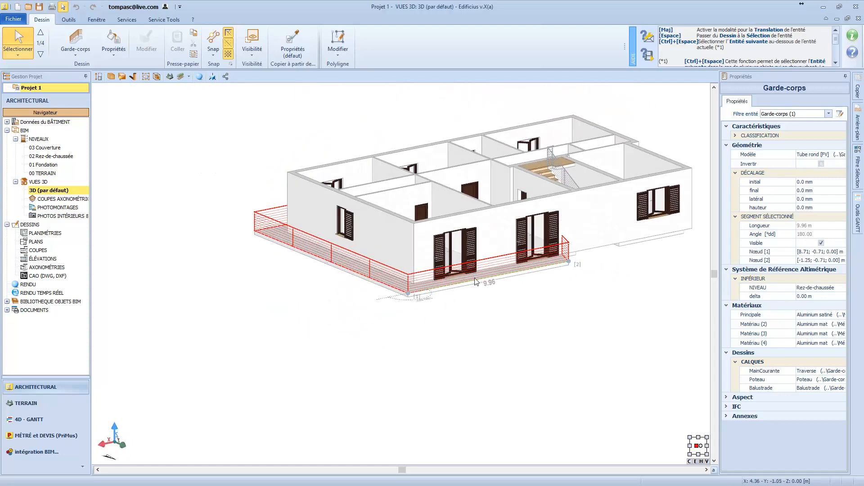
pyautogui.click(493, 277)
pyautogui.click(495, 278)
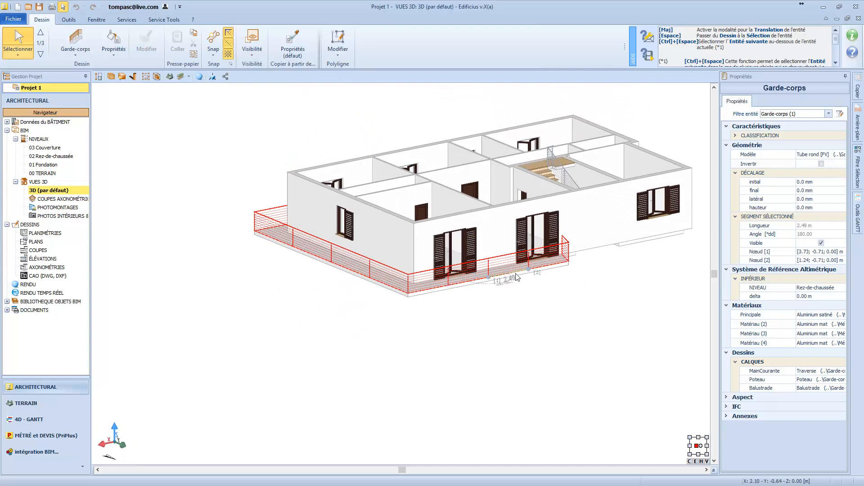
pyautogui.click(532, 293)
# Select the balcony railing and set its lateral offset to -200 mm and its height offset to 200 mm.
pyautogui.scroll(2, 512, 258)
pyautogui.scroll(5, 568, 278)
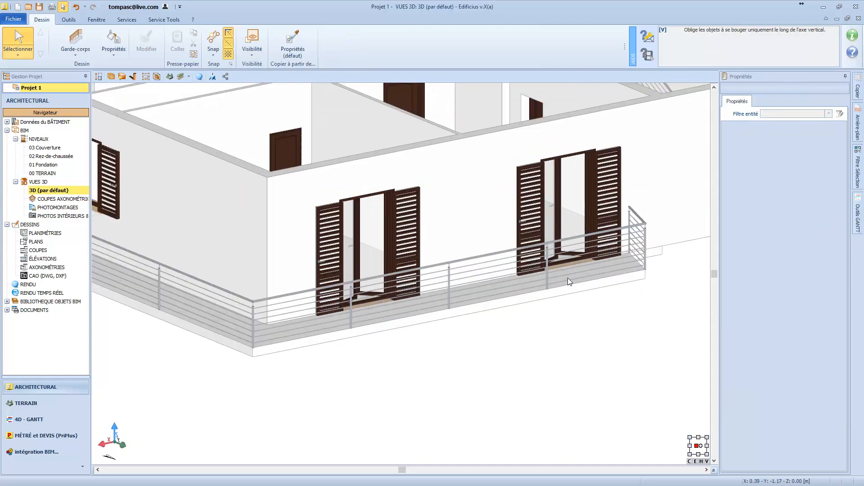
pyautogui.scroll(5, 598, 273)
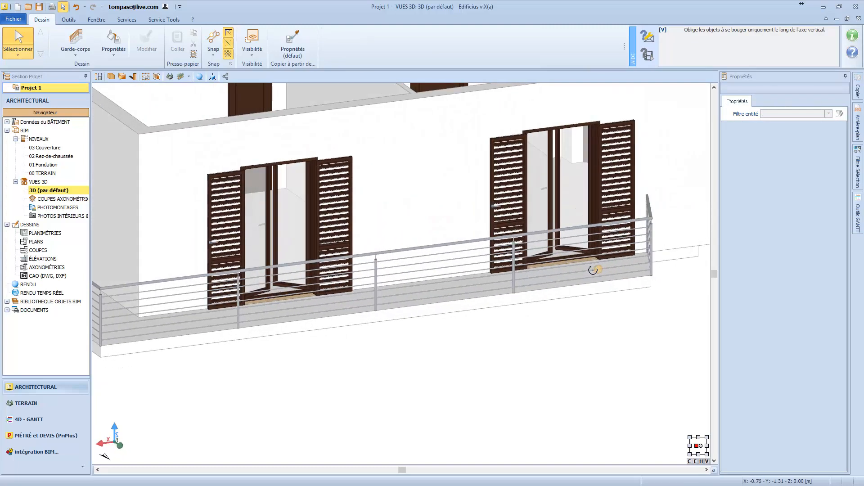
pyautogui.scroll(-2, 637, 249)
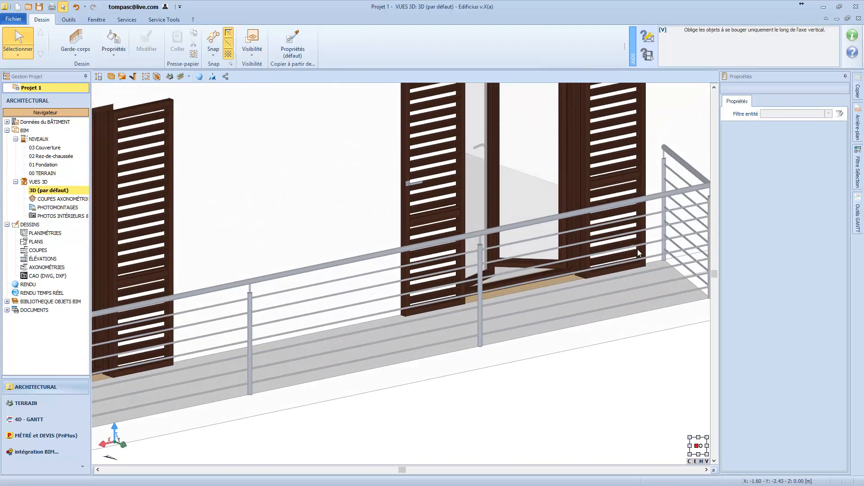
pyautogui.click(633, 207)
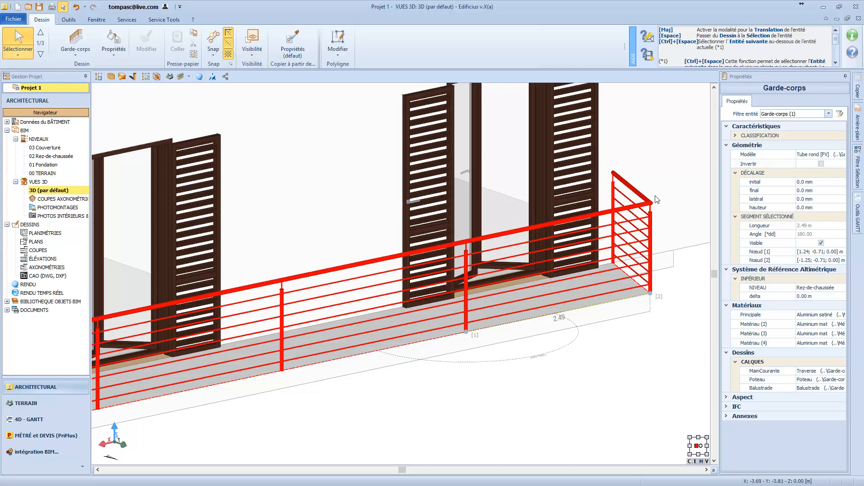
pyautogui.click(808, 199)
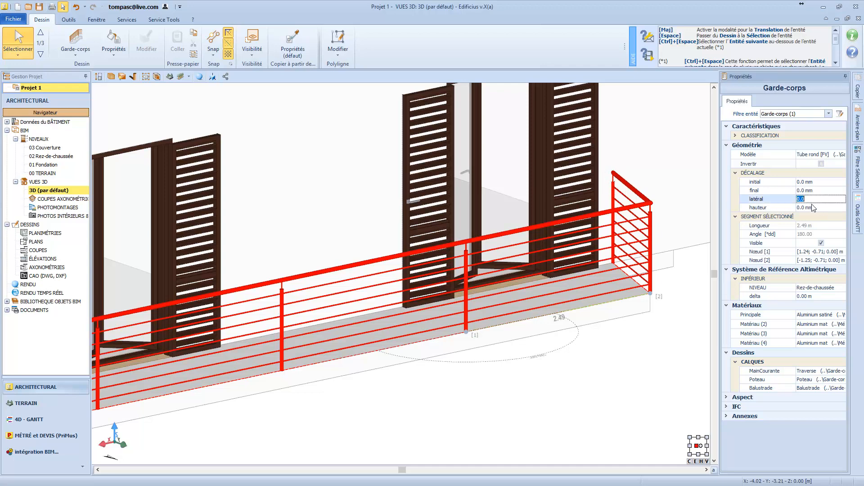
pyautogui.write('-2')
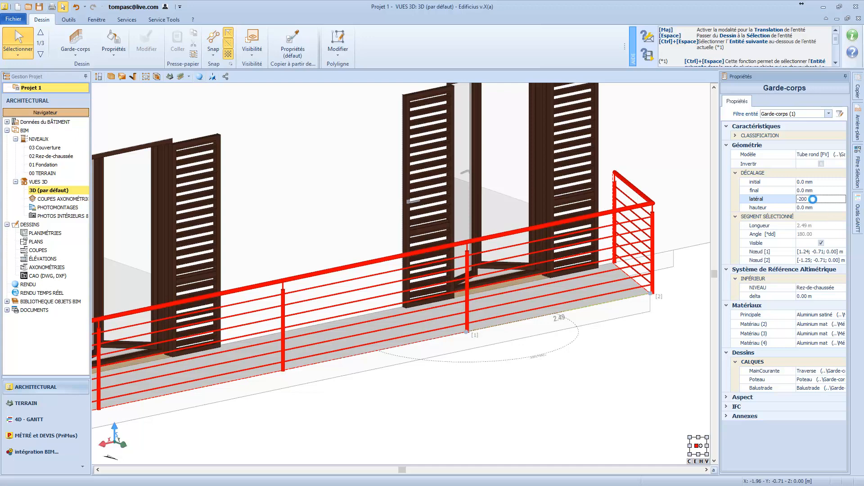
pyautogui.press('Return')
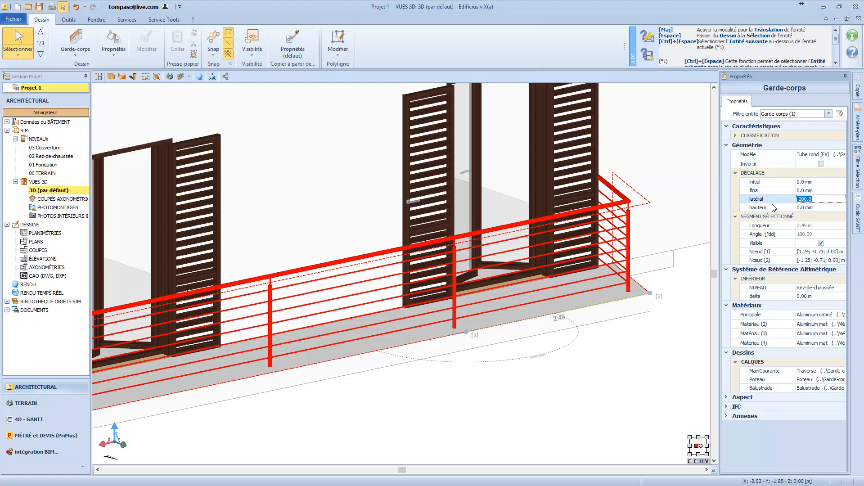
pyautogui.click(802, 208)
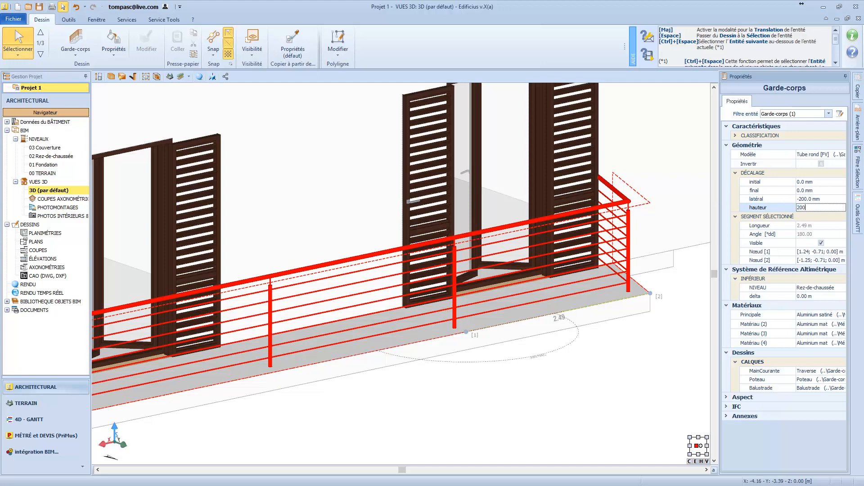
pyautogui.press('Return')
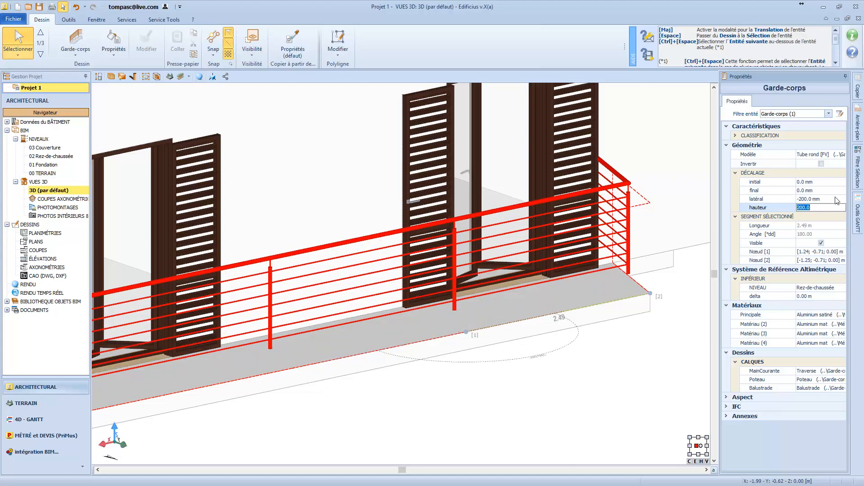
# Reset the railing's lateral and height offsets to 0 mm.
pyautogui.click(817, 199)
pyautogui.write('0')
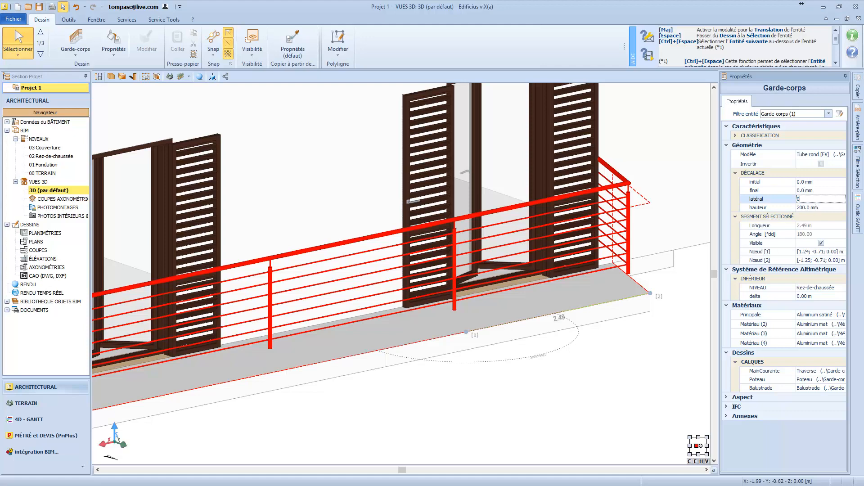
pyautogui.click(810, 208)
pyautogui.write('0')
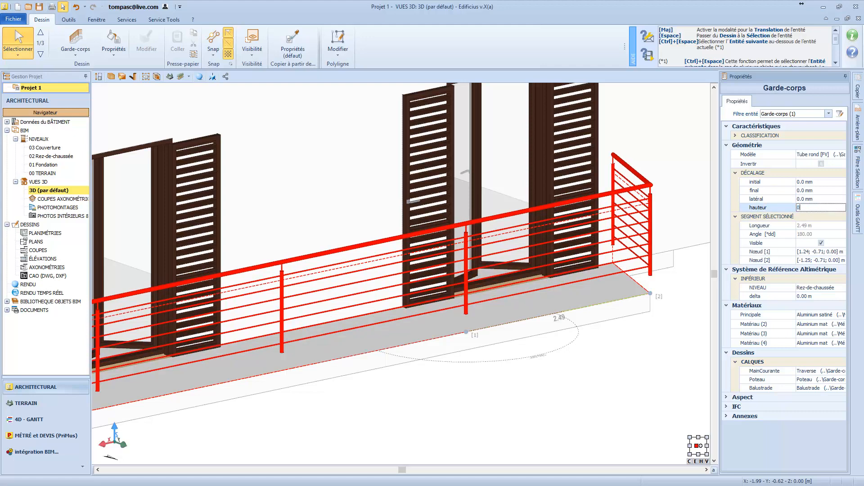
pyautogui.press('Return')
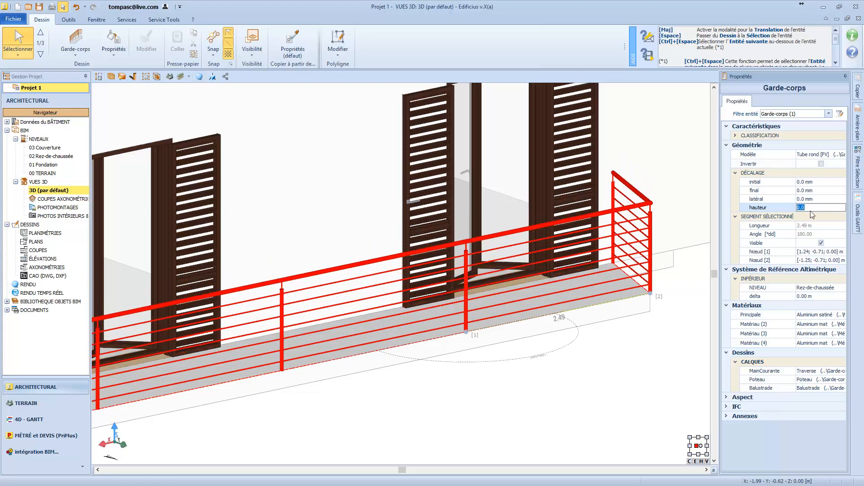
# Deselect the balcony railing and open the Rez-de-chaussée level plan.
pyautogui.scroll(-2, 645, 326)
pyautogui.click(645, 326)
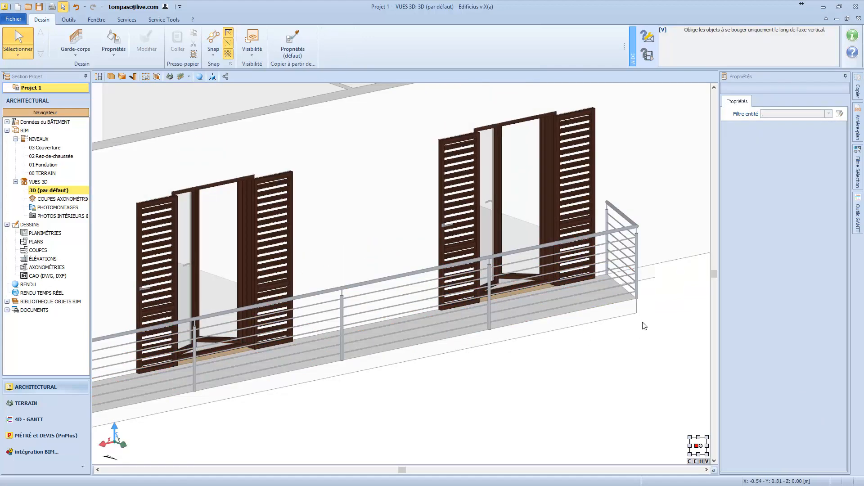
pyautogui.scroll(-3, 645, 326)
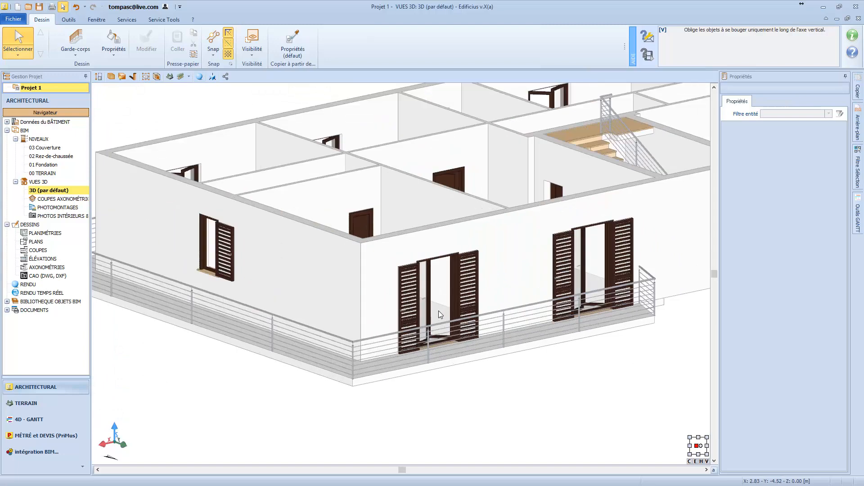
pyautogui.click(56, 157)
pyautogui.doubleClick(58, 157)
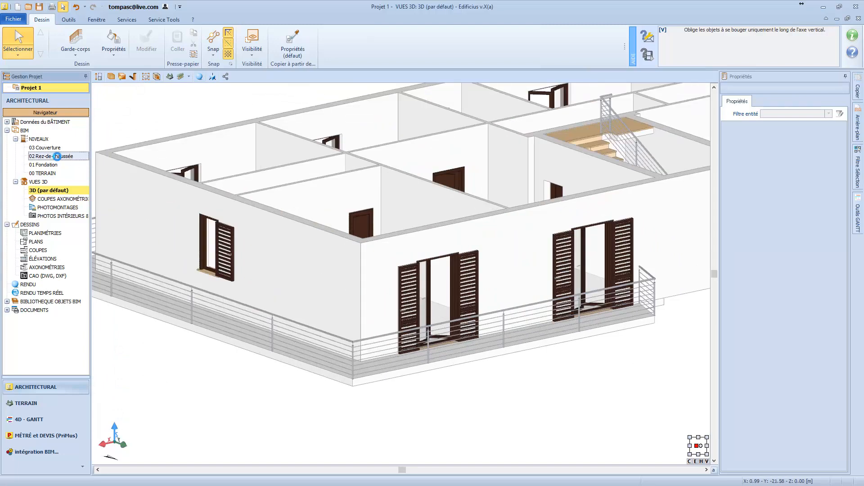
# Place a room (Pièce) in the northwest bedroom of the ground floor.
pyautogui.click(79, 55)
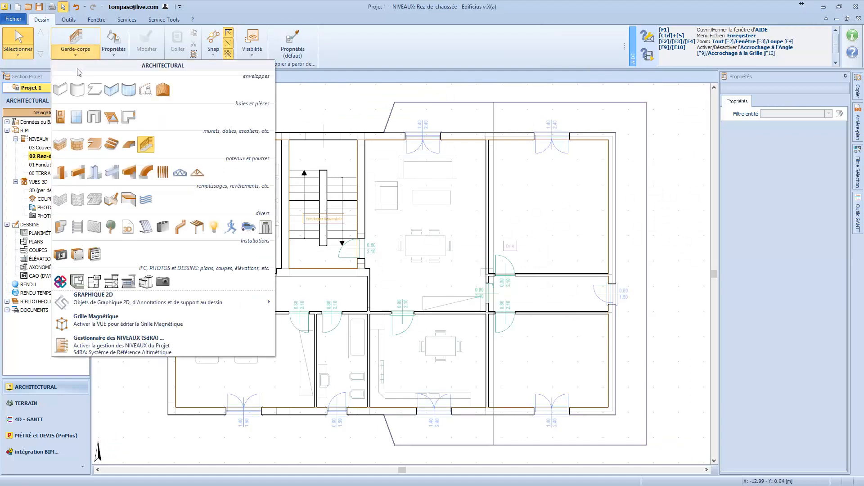
pyautogui.click(128, 117)
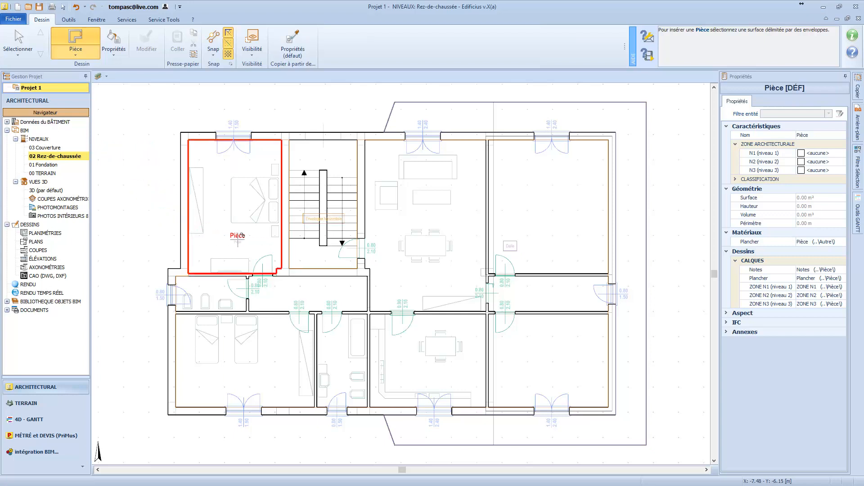
pyautogui.click(233, 213)
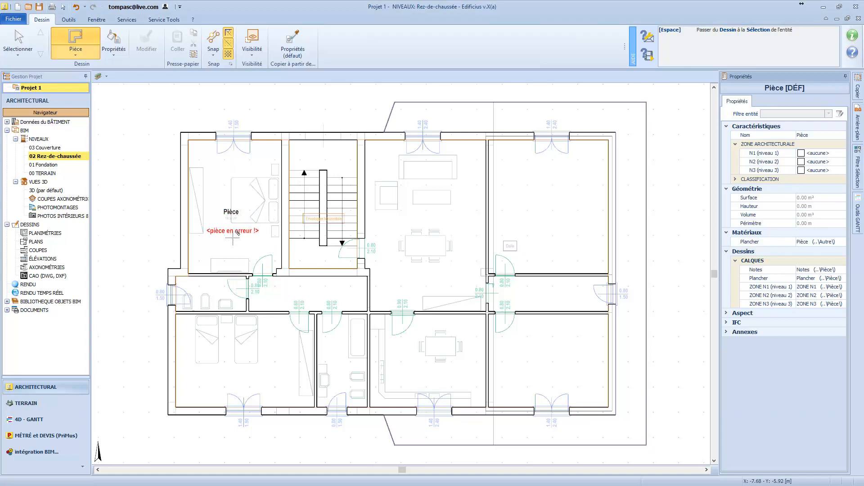
# Set the default room name to Salle de bain and place rooms in both bathrooms and the southwest bedroom.
pyautogui.click(813, 135)
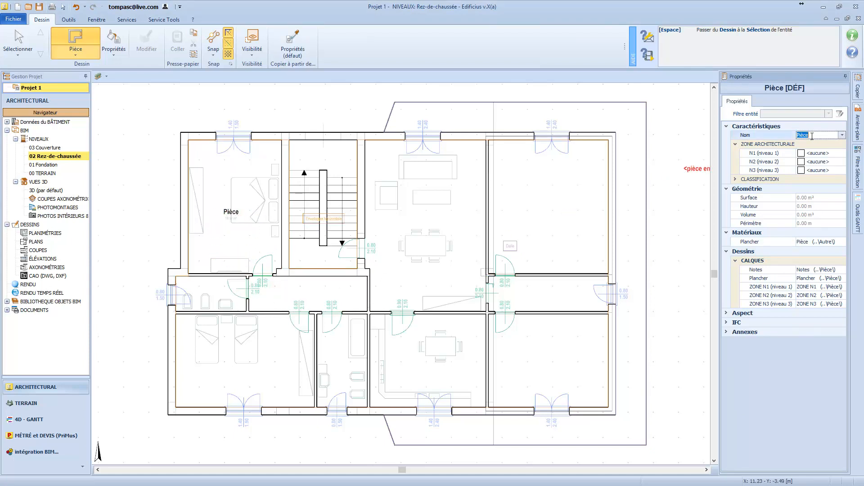
pyautogui.write('Sa')
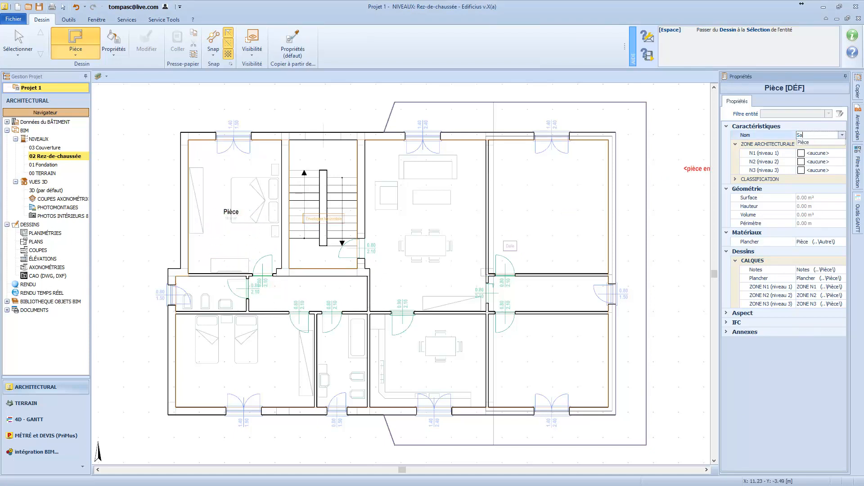
pyautogui.write('lle de bain')
pyautogui.press('Return')
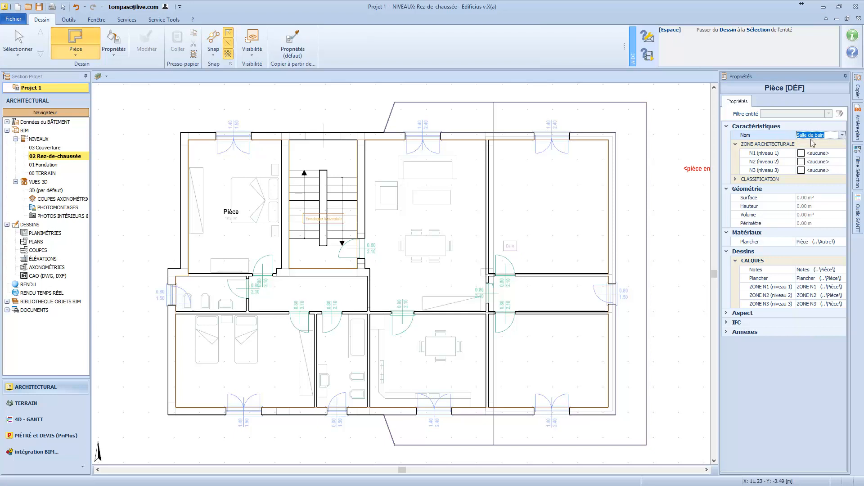
pyautogui.click(219, 299)
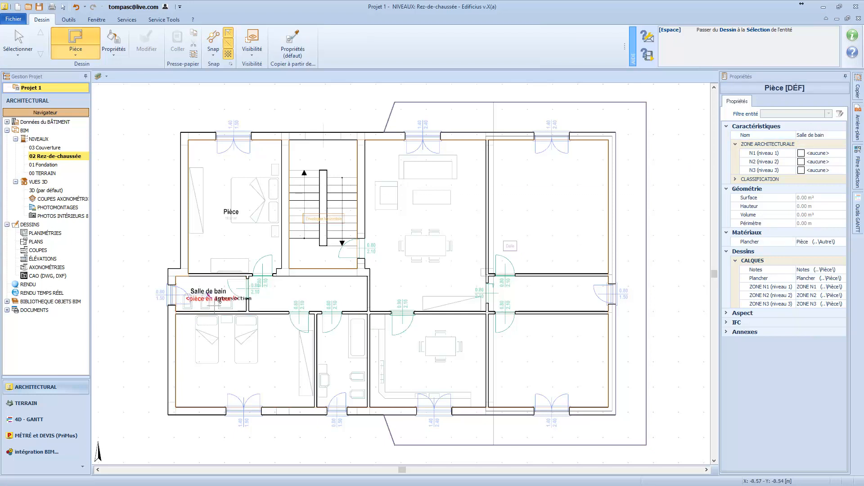
pyautogui.click(342, 363)
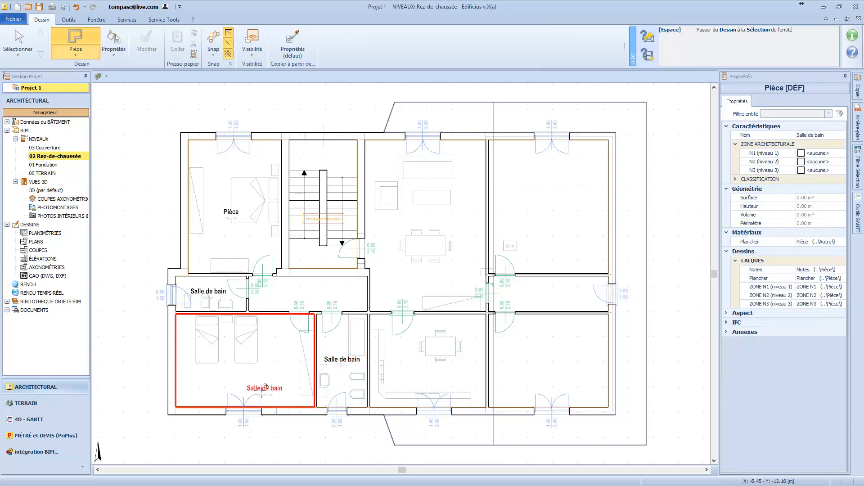
pyautogui.click(242, 368)
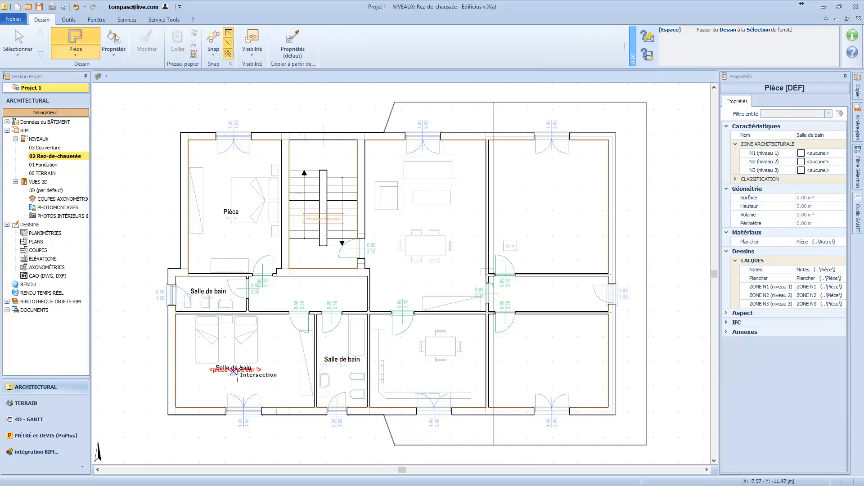
pyautogui.press('Escape')
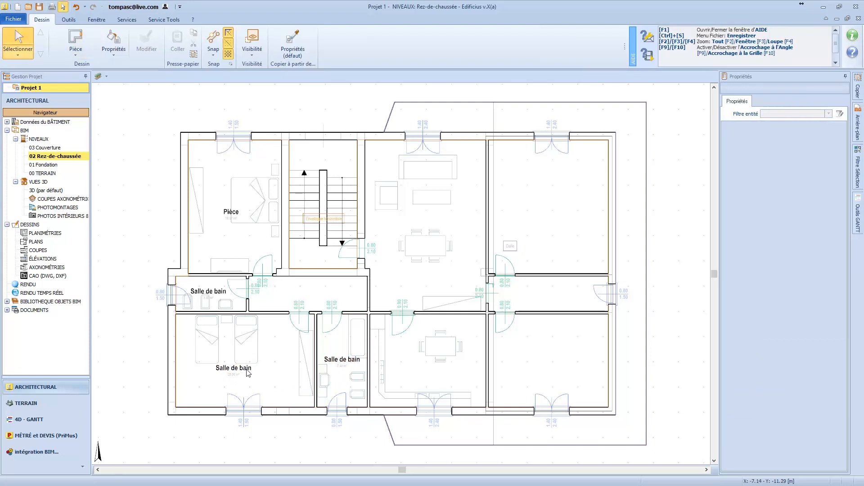
# Rename the room in the southwest bedroom as Chambre.
pyautogui.click(234, 372)
pyautogui.click(814, 137)
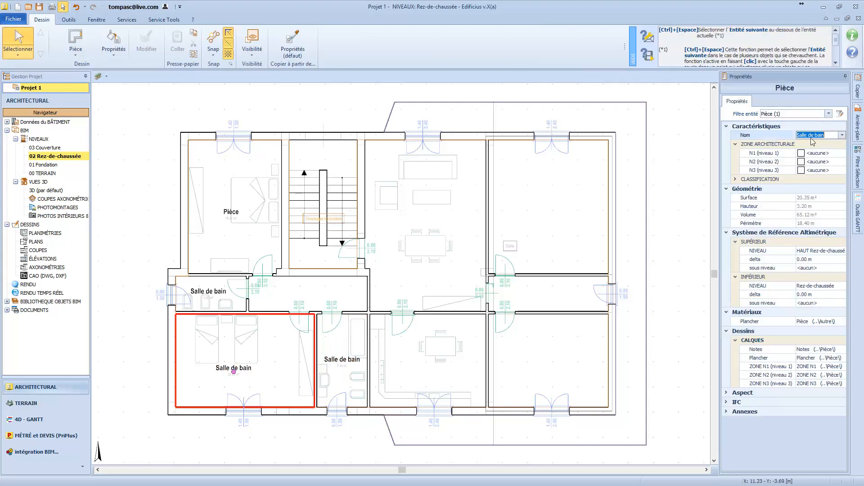
pyautogui.write('Cham')
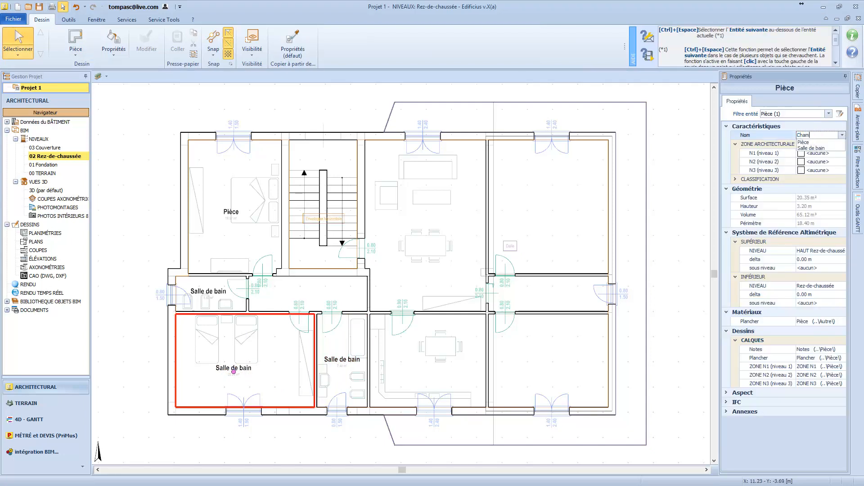
pyautogui.write('bre')
pyautogui.press('Return')
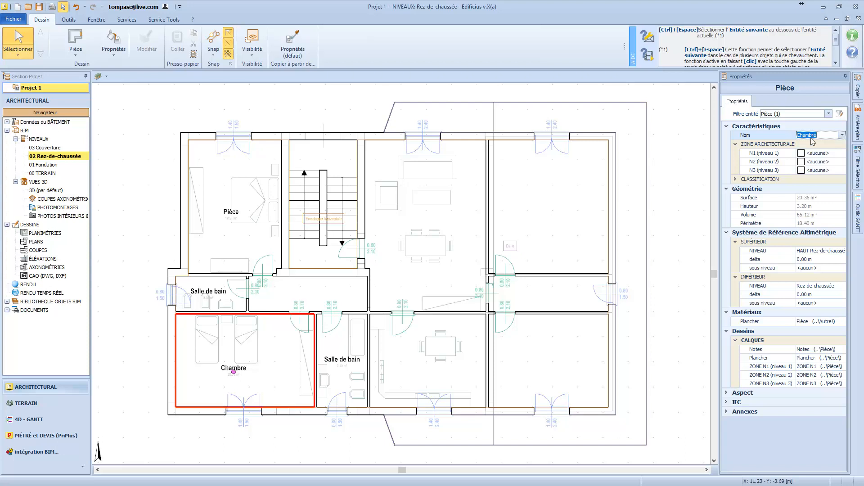
# Place Salle de bain rooms in the kitchen, the southeast and northeast rooms, and the central living room.
pyautogui.click(72, 40)
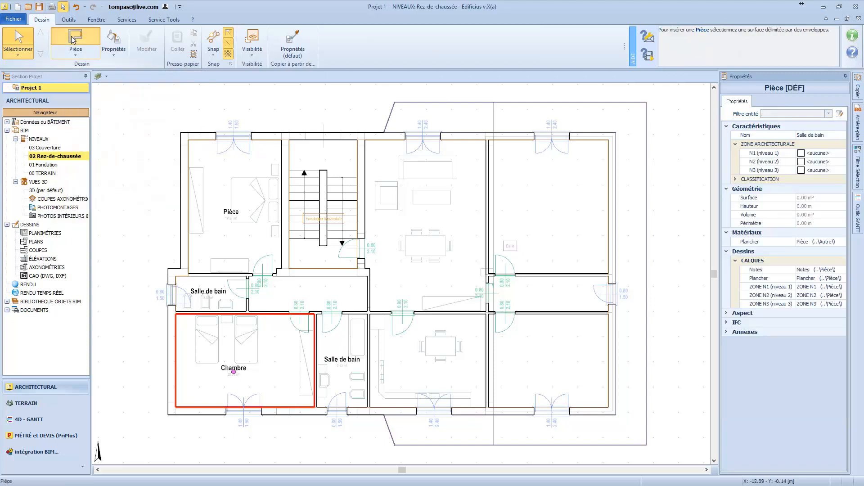
pyautogui.click(430, 368)
pyautogui.click(549, 362)
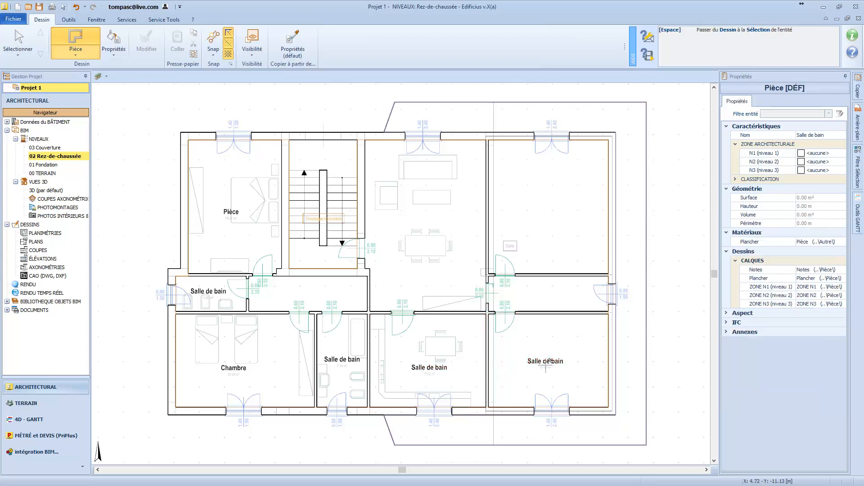
pyautogui.click(560, 205)
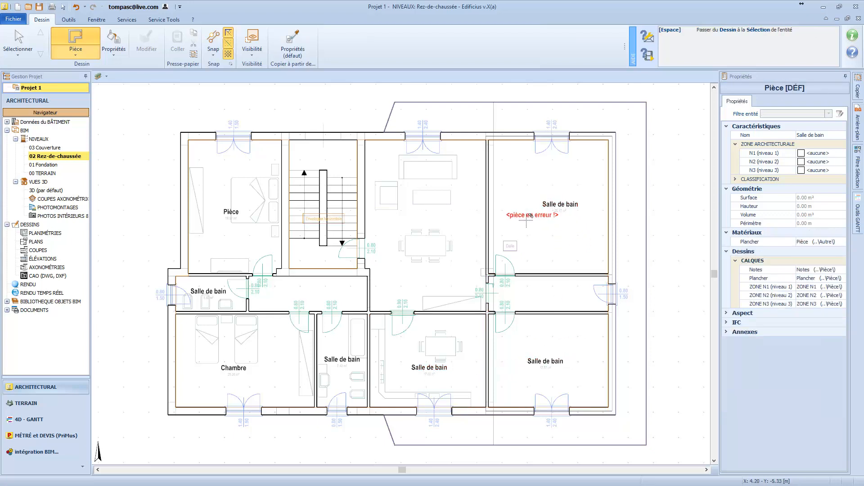
pyautogui.click(425, 215)
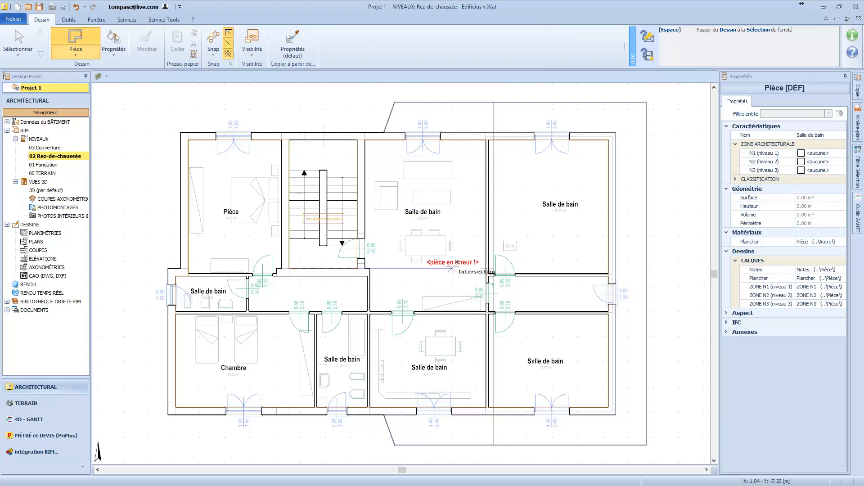
pyautogui.press('space')
# Rename the room in the kitchen as Cuisine.
pyautogui.click(429, 370)
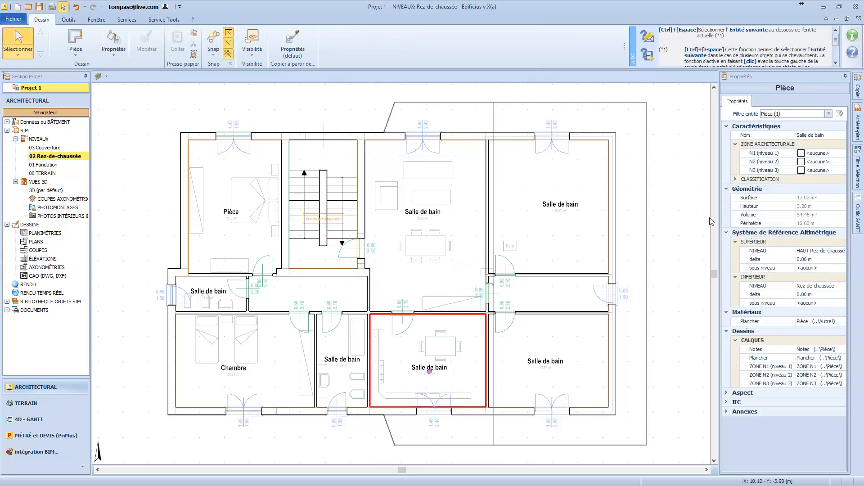
pyautogui.click(815, 136)
pyautogui.write('Cuisine')
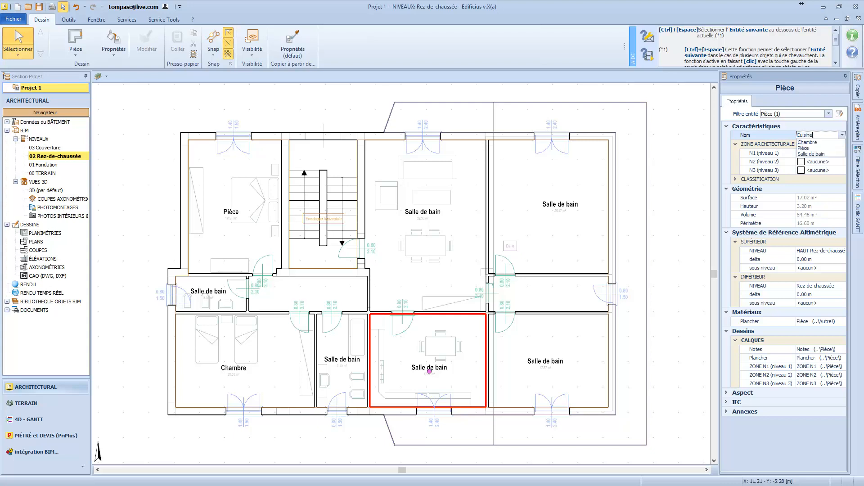
pyautogui.press('Return')
# Select the southeast, northeast and northwest rooms together and rename them all as Chambre.
pyautogui.click(539, 361)
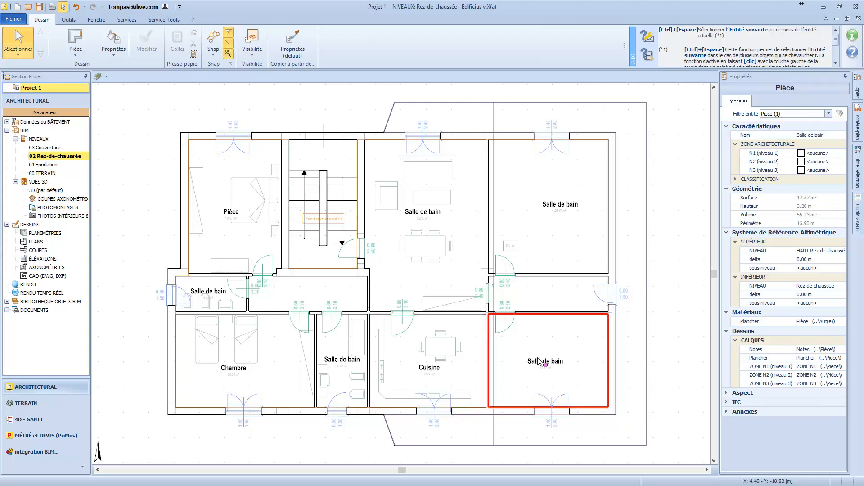
pyautogui.keyDown('ctrl'); pyautogui.click(568, 209); pyautogui.keyUp('ctrl')
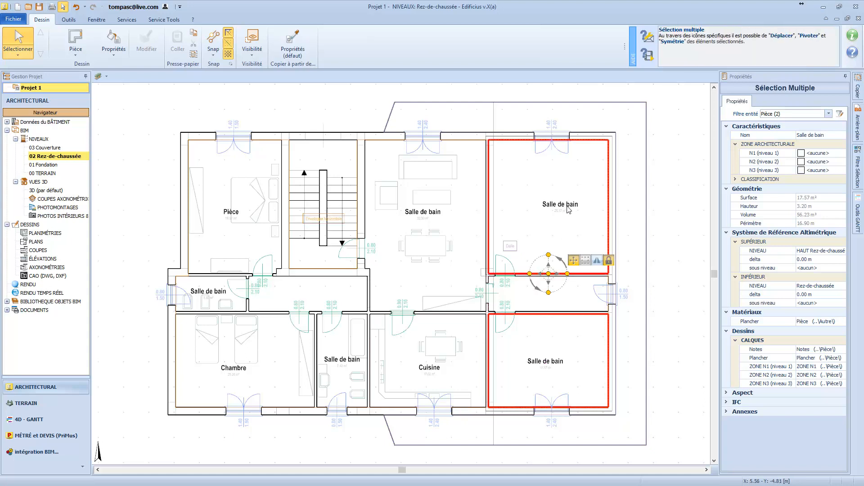
pyautogui.keyDown('ctrl'); pyautogui.click(226, 214); pyautogui.keyUp('ctrl')
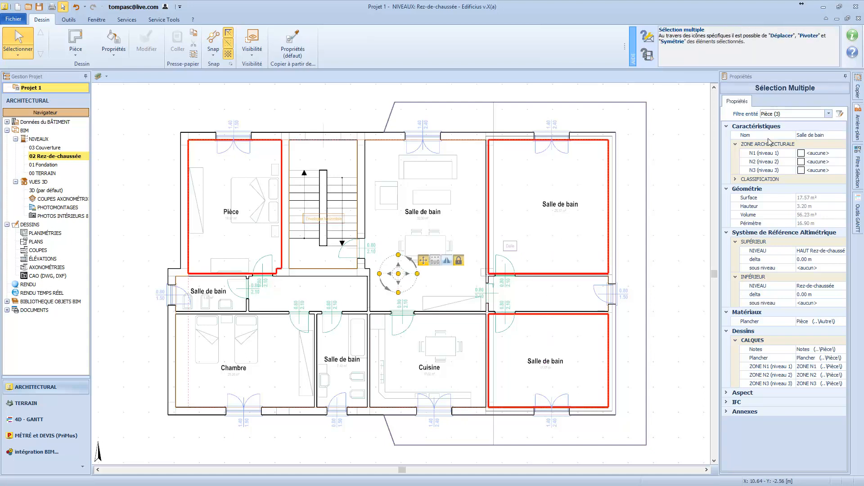
pyautogui.click(811, 136)
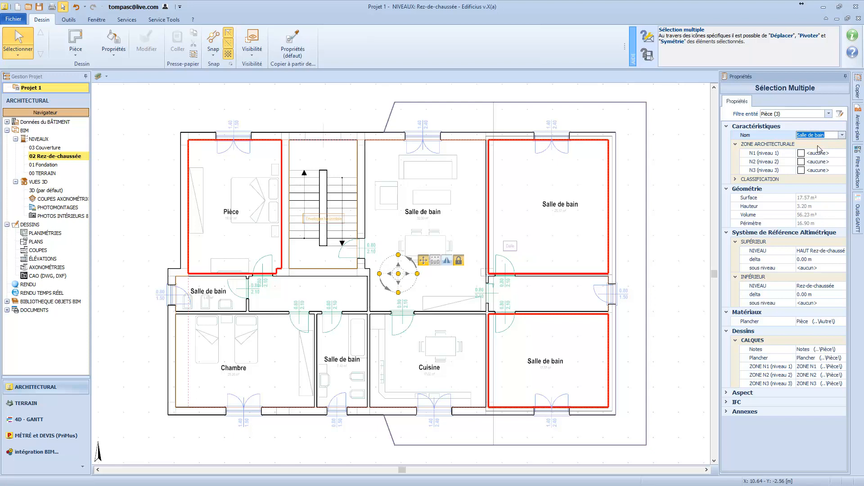
pyautogui.write('Chambre')
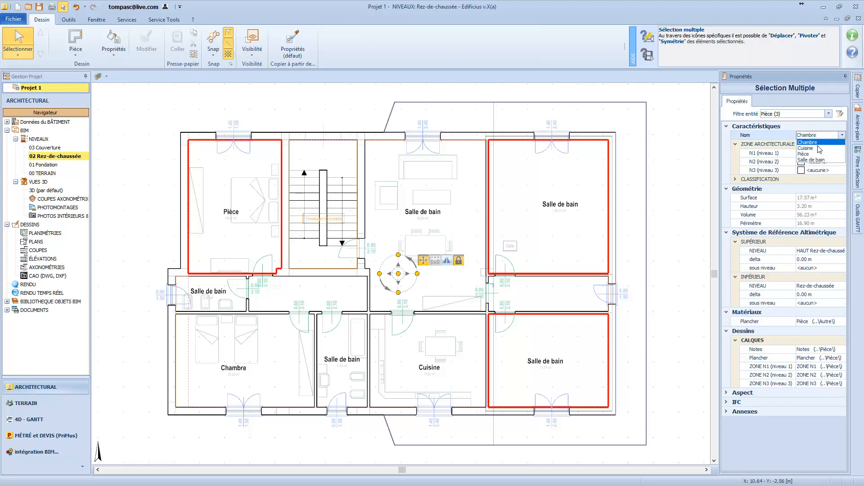
pyautogui.press('Return')
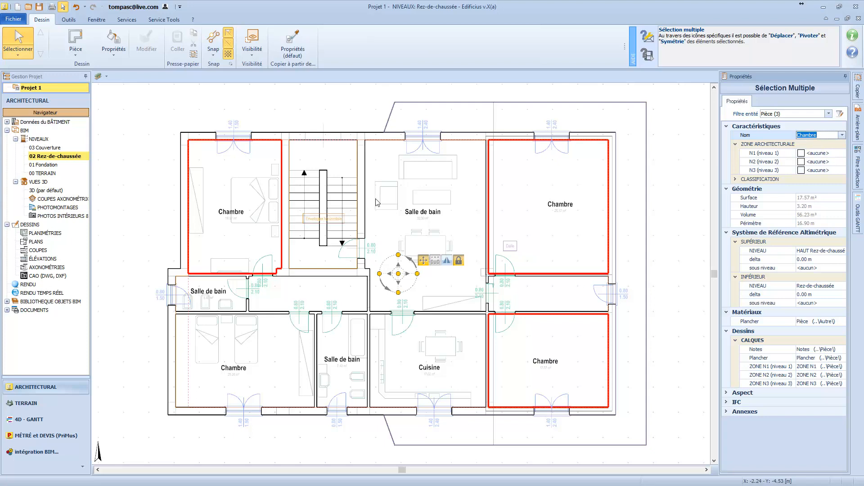
# Rename the central living room east of the stair as Salon.
pyautogui.click(415, 215)
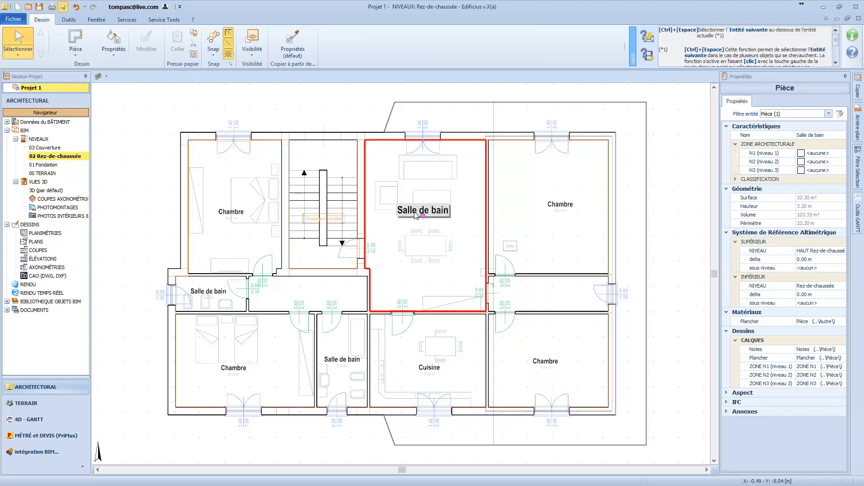
pyautogui.write('Salon')
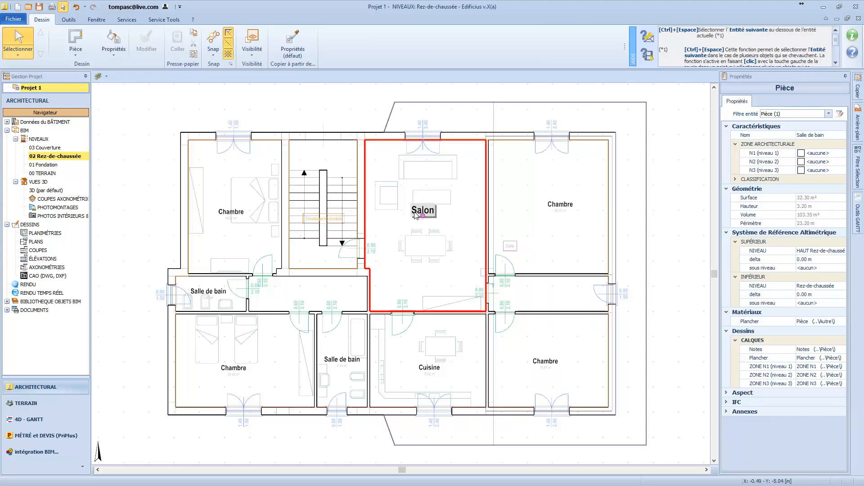
pyautogui.press('Return')
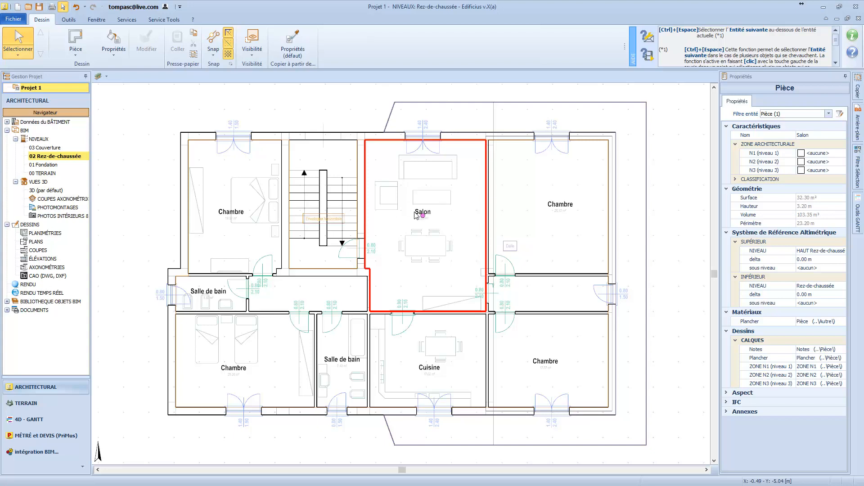
# Place a room in the narrow east space between the two bedrooms and rename it as Dépot.
pyautogui.click(76, 41)
pyautogui.click(552, 291)
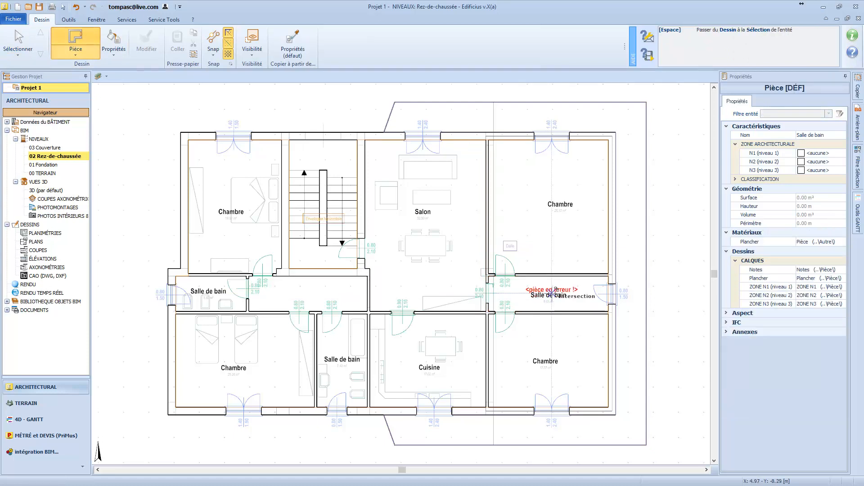
pyautogui.press('space')
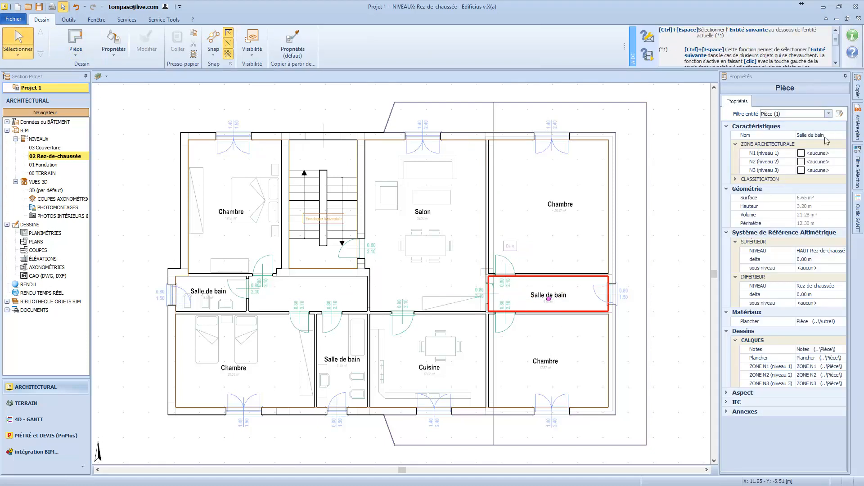
pyautogui.click(825, 135)
pyautogui.write('D')
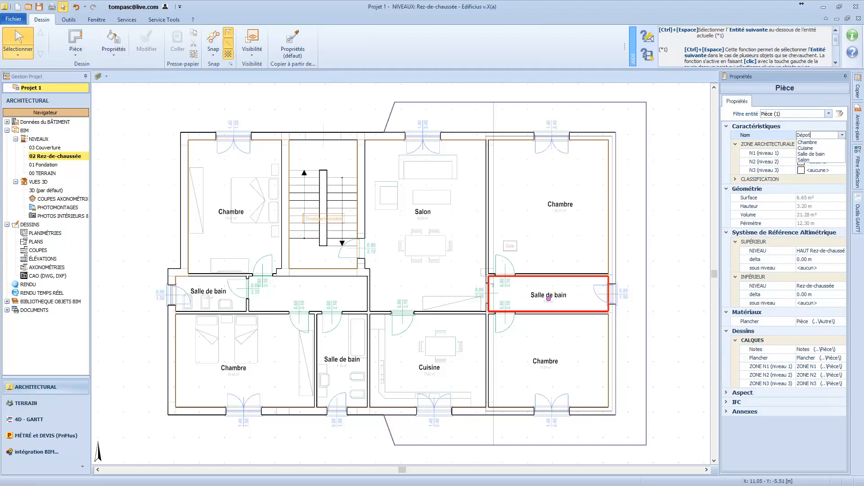
pyautogui.write('épot')
pyautogui.press('Return')
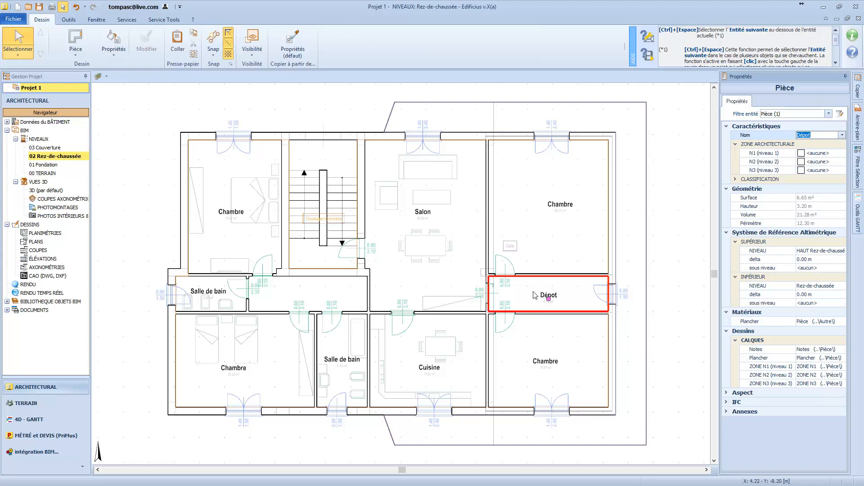
# Copy the Dépot room into the corridor south of the stair and deselect it.
pyautogui.click(299, 293)
pyautogui.click(297, 292)
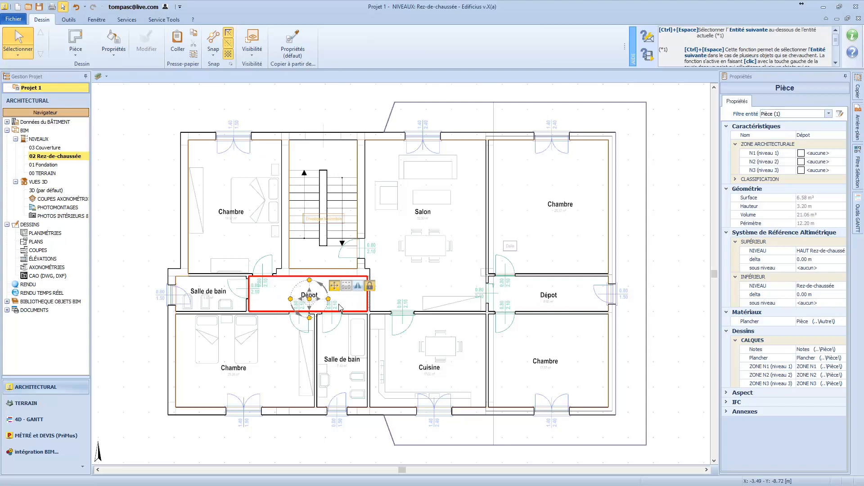
pyautogui.click(435, 282)
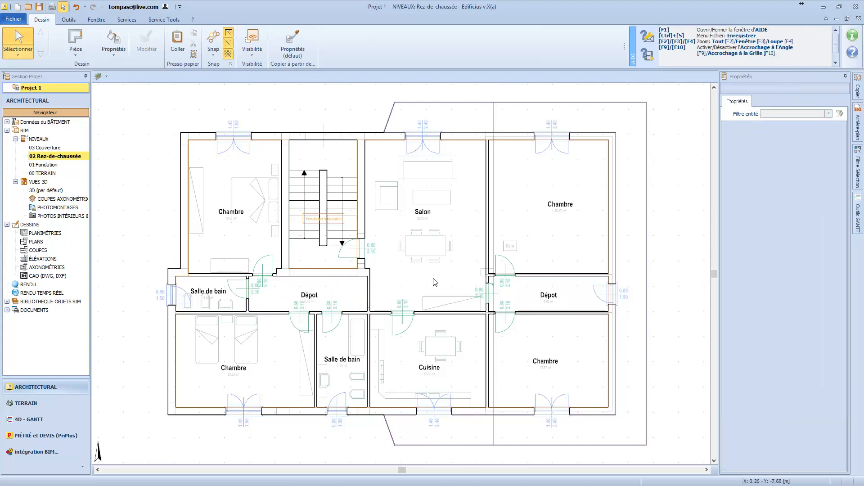